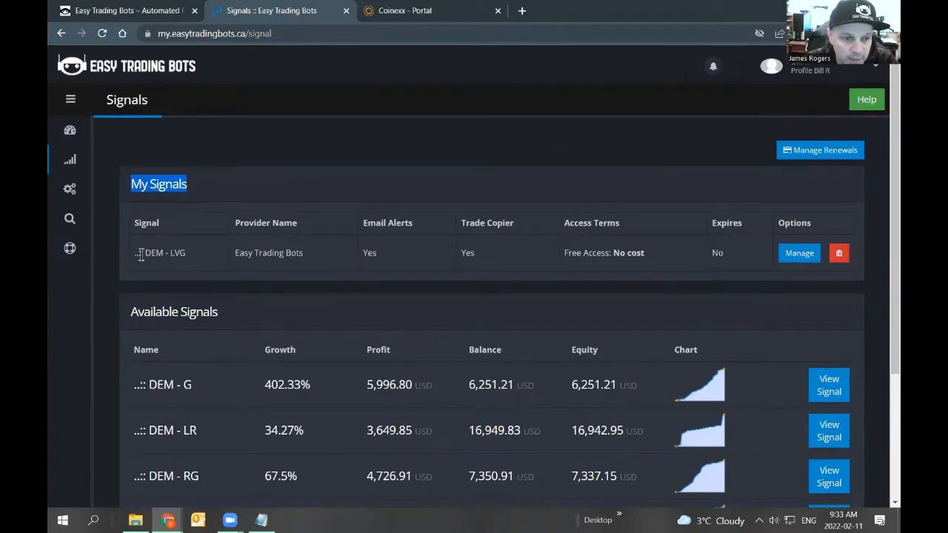
# Review the list of available signals and the subscribed signal.
pyautogui.click(152, 312)
pyautogui.moveTo(152, 311); pyautogui.dragTo(236, 323)
pyautogui.scroll(-3, 237, 318)
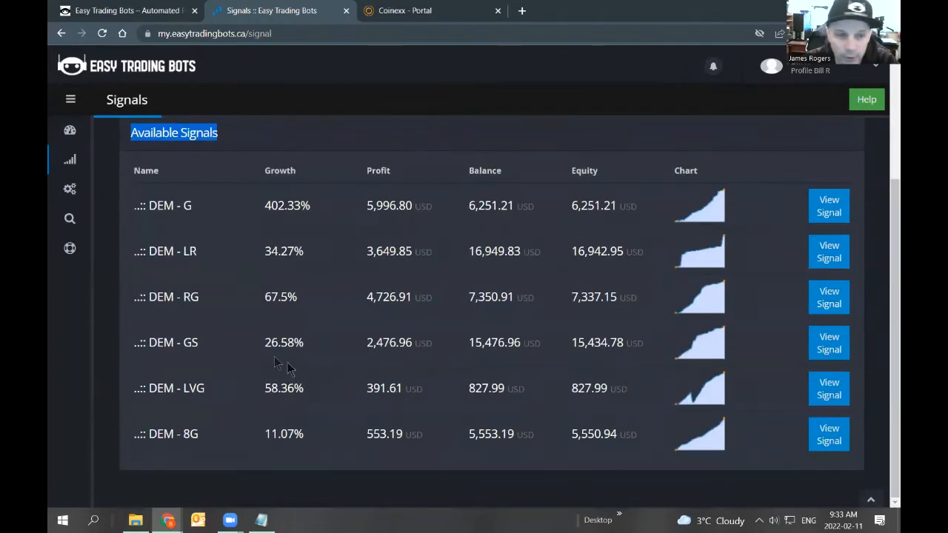
pyautogui.moveTo(134, 390); pyautogui.dragTo(207, 388)
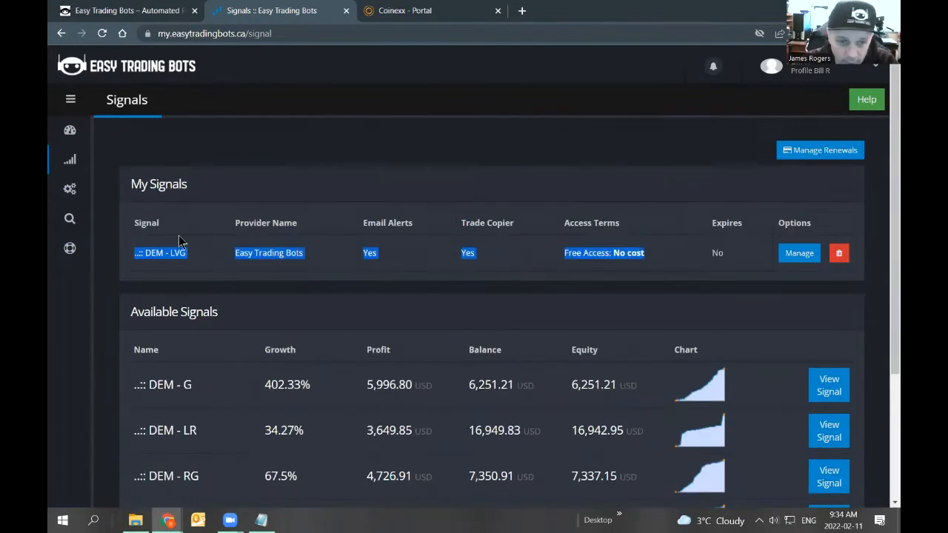
# Open the Configurator accounts page and start adding a new account.
pyautogui.moveTo(80, 193)
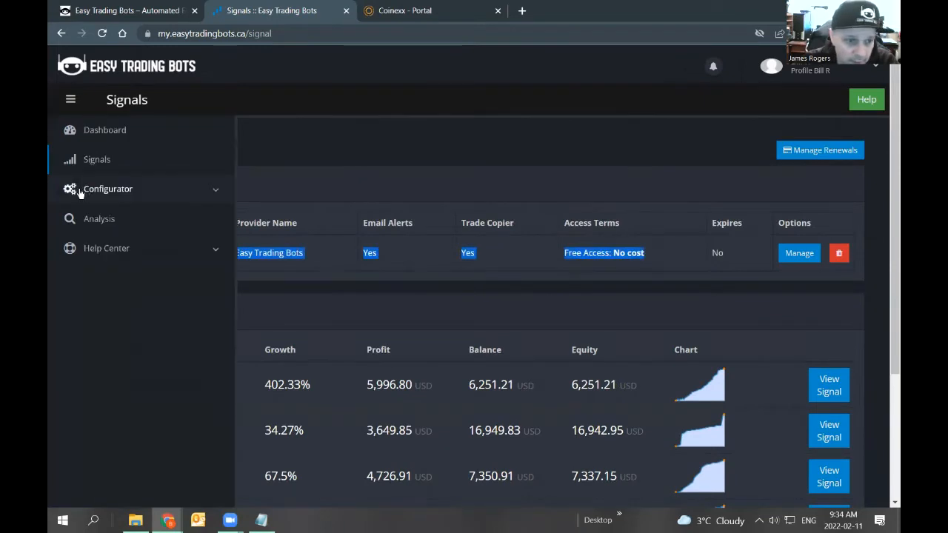
pyautogui.click(123, 192)
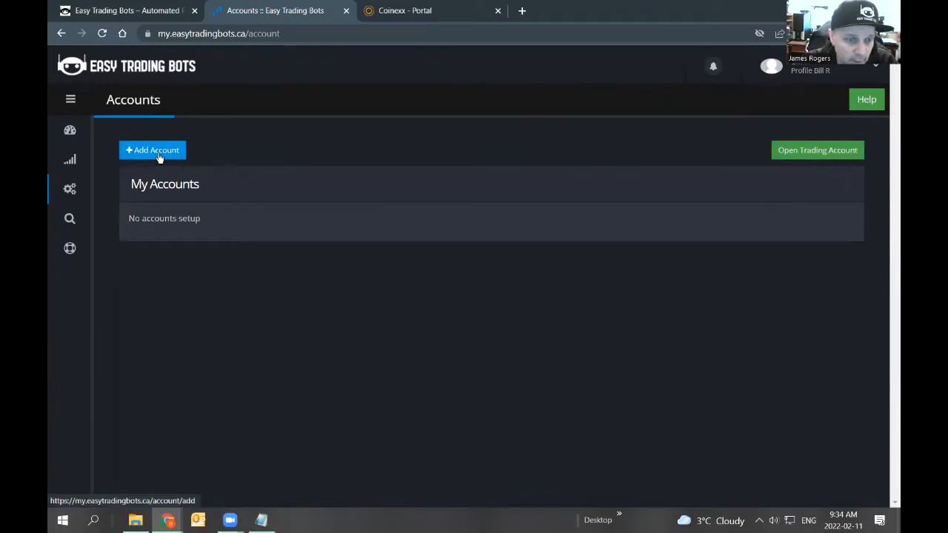
pyautogui.click(159, 157)
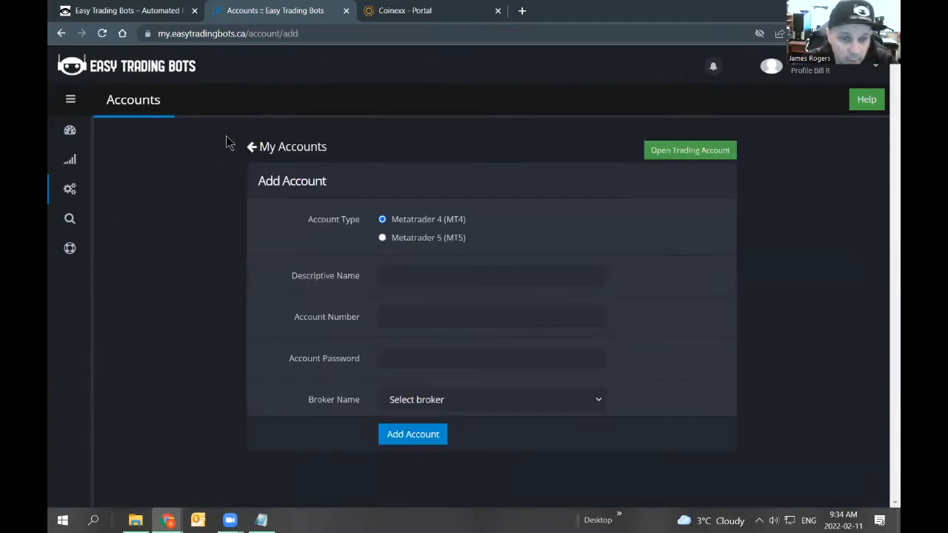
# Choose Metatrader 5 (MT5) as account type and name the account Bills LVG Bot.
pyautogui.click(382, 238)
pyautogui.write('Bills Bot')
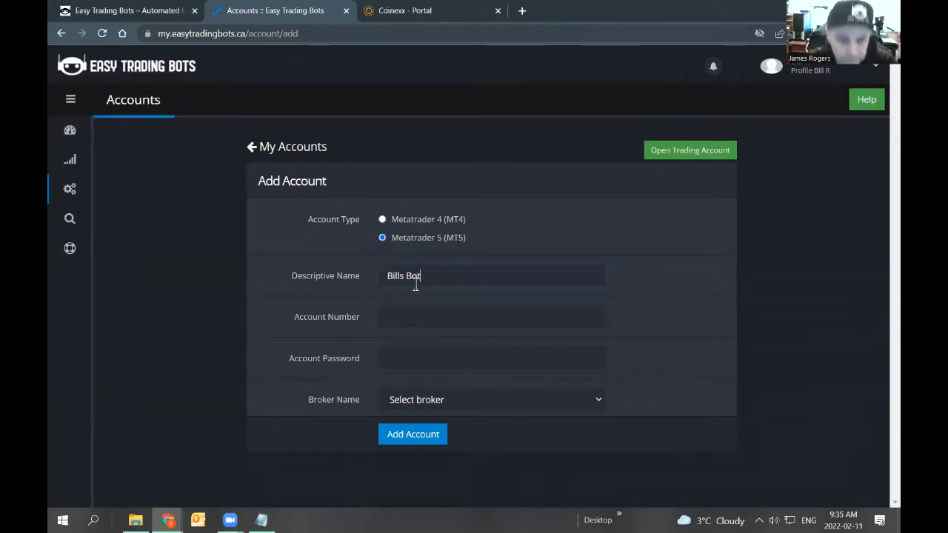
pyautogui.write('G')
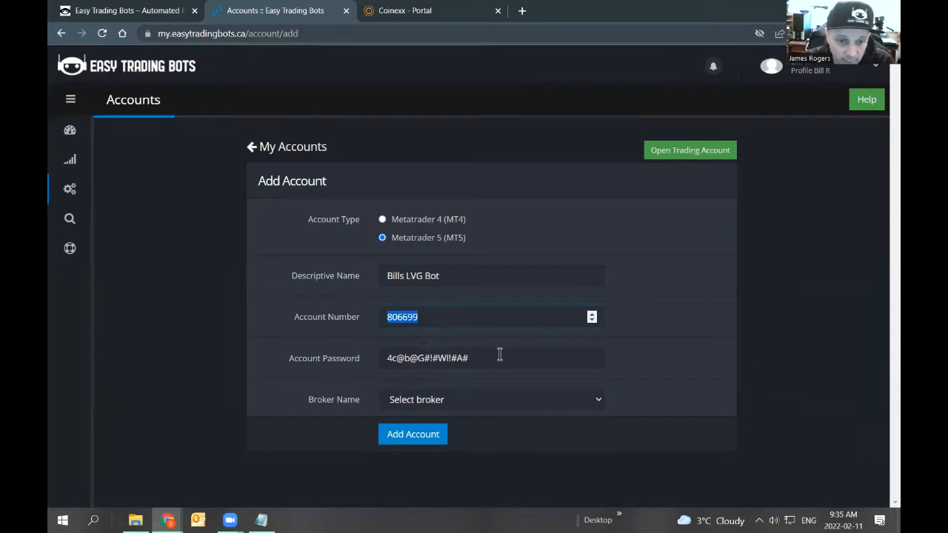
# Enter the trading account number and the account password.
pyautogui.moveTo(499, 353); pyautogui.dragTo(372, 358)
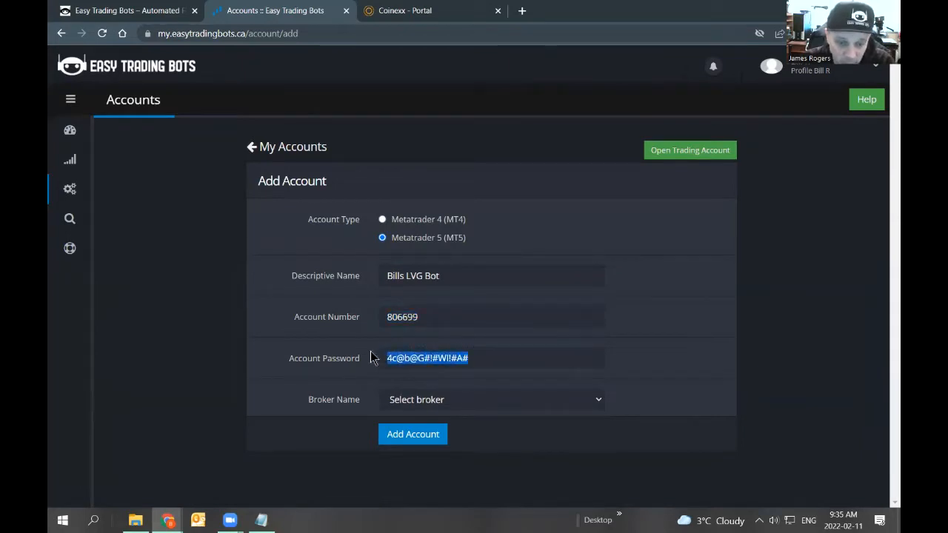
# Select Coinexx as the broker name.
pyautogui.click(434, 402)
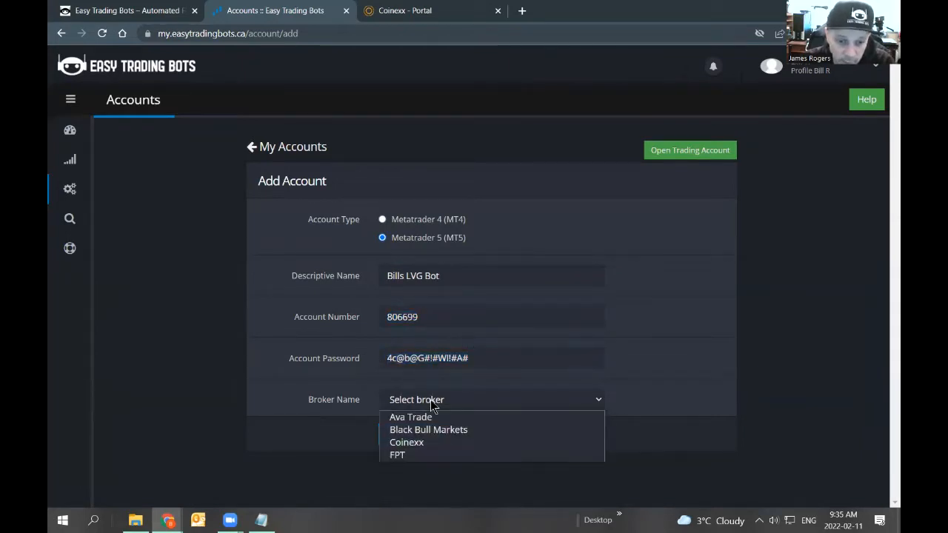
pyautogui.click(415, 444)
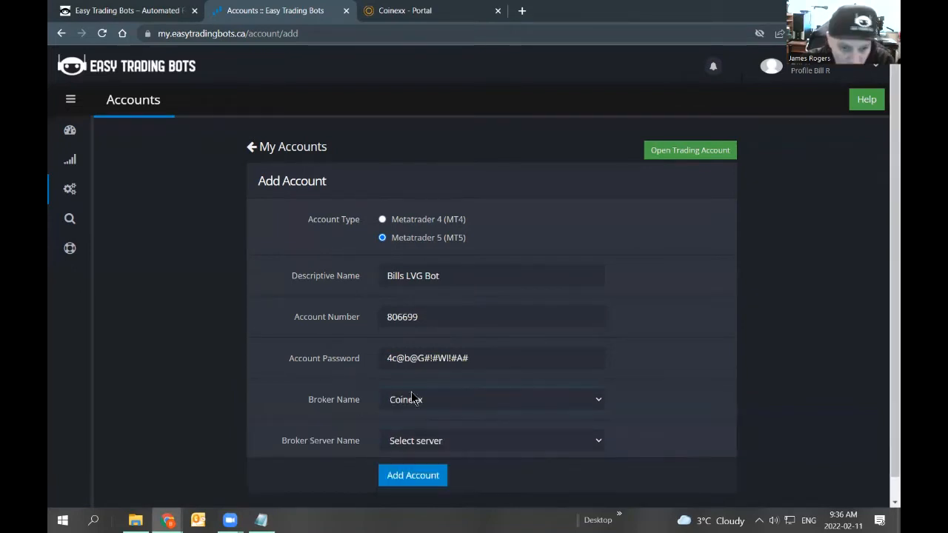
# Check the saved trading IDs and server names in the Notepad credentials file.
pyautogui.click(438, 445)
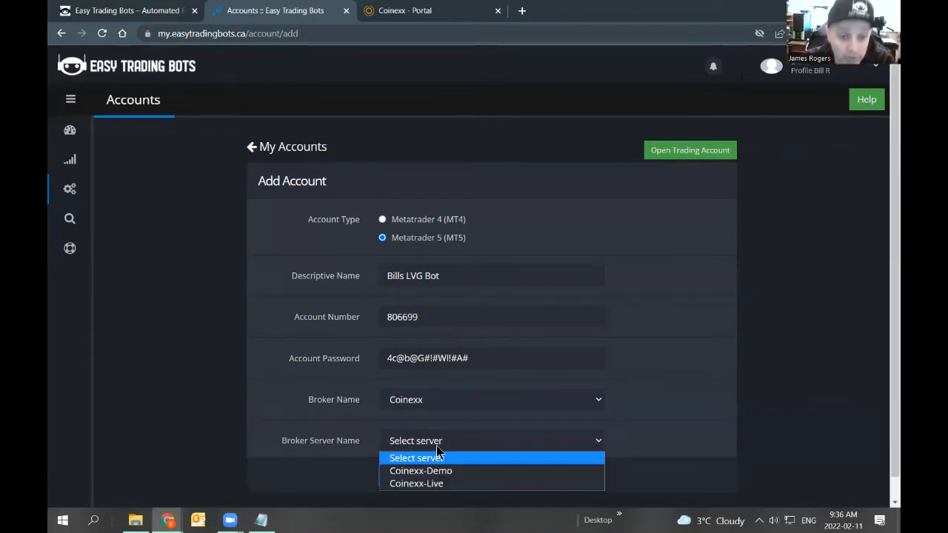
pyautogui.click(261, 520)
pyautogui.moveTo(314, 255); pyautogui.dragTo(251, 257)
pyautogui.moveTo(315, 188); pyautogui.dragTo(252, 188)
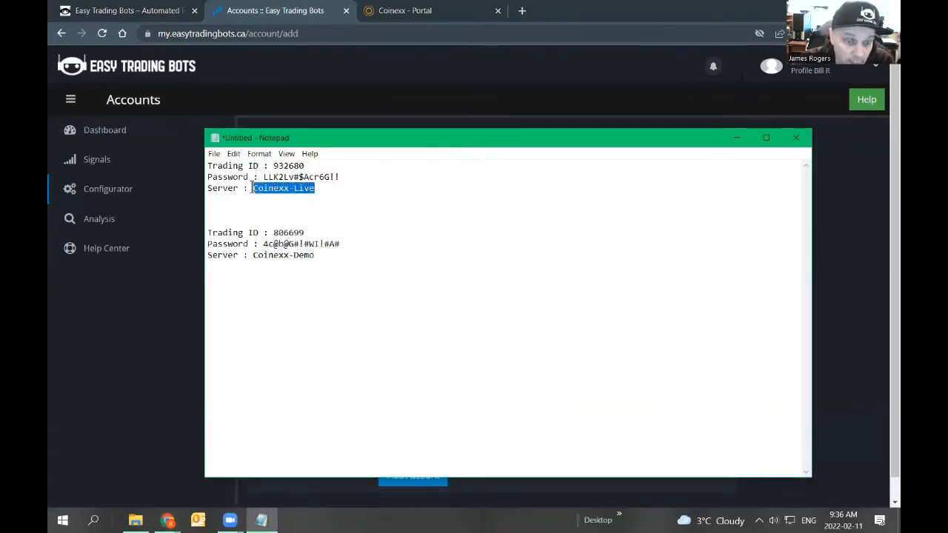
pyautogui.moveTo(319, 188); pyautogui.dragTo(295, 189)
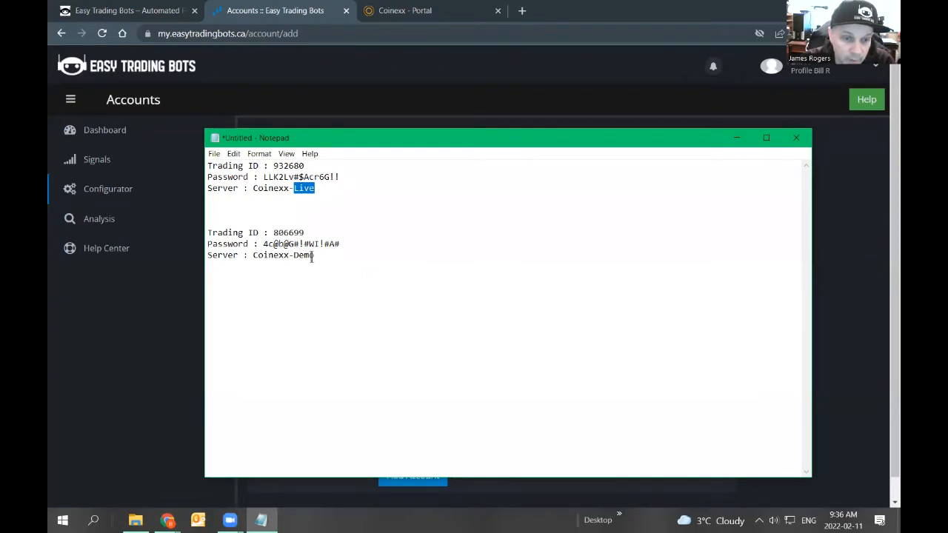
pyautogui.moveTo(317, 255); pyautogui.dragTo(252, 255)
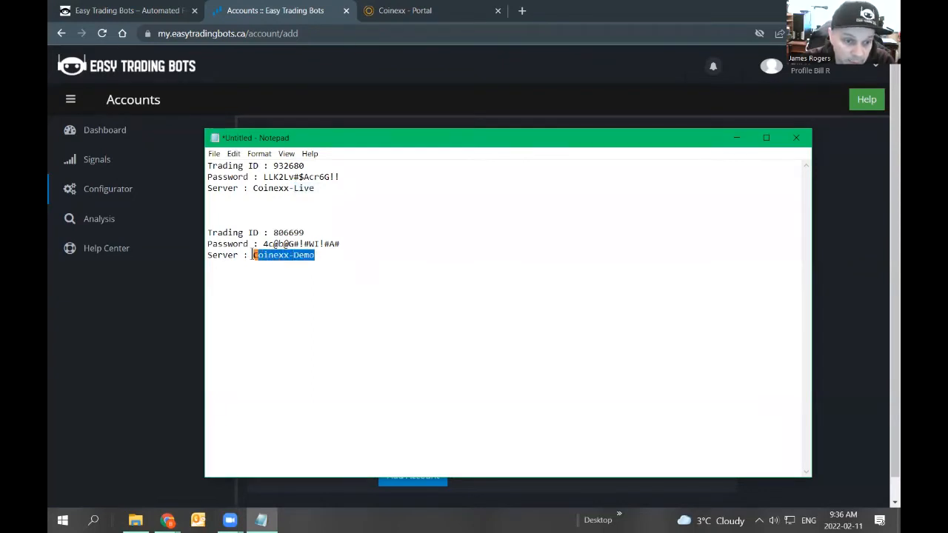
pyautogui.moveTo(317, 188); pyautogui.dragTo(252, 188)
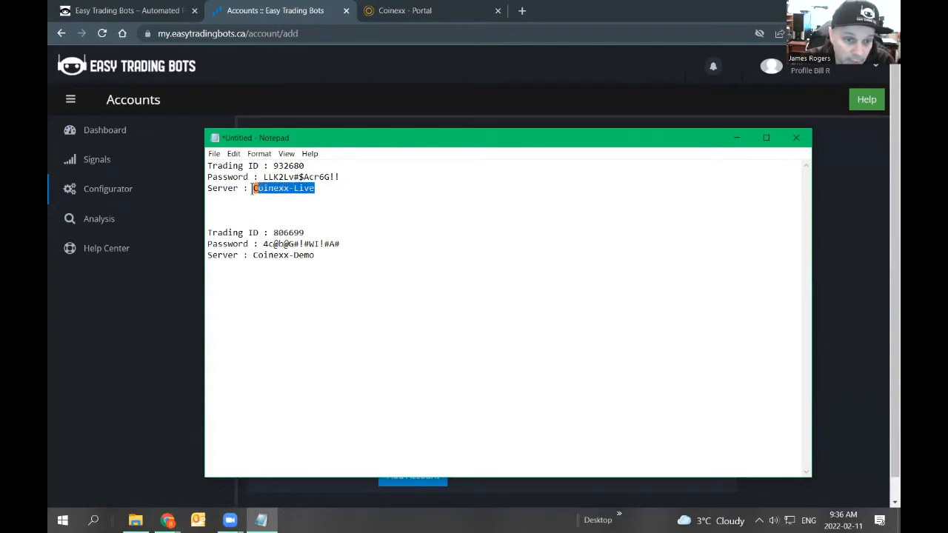
pyautogui.doubleClick(289, 166)
pyautogui.moveTo(264, 177); pyautogui.dragTo(300, 177)
pyautogui.hotkey('alt', 'Tab')
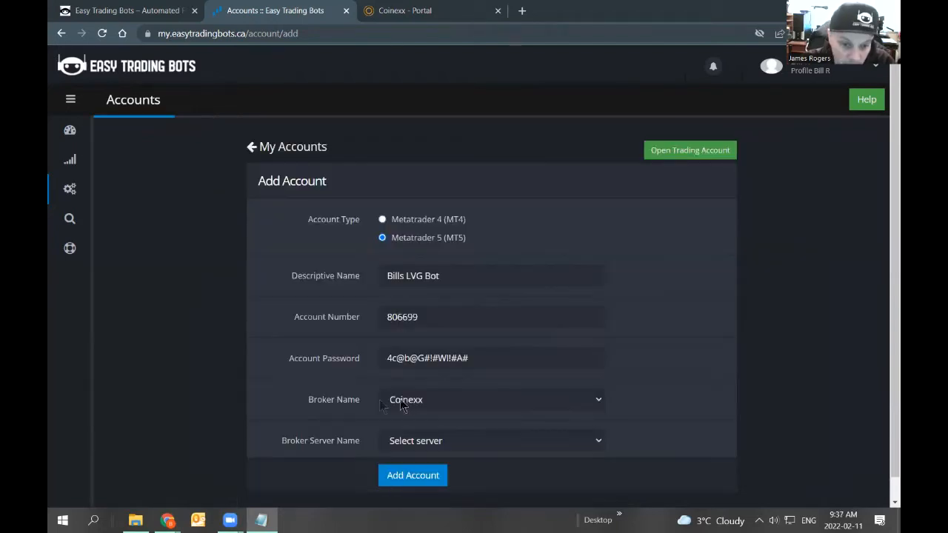
# Choose Coinexx-Demo as the broker server.
pyautogui.moveTo(312, 404); pyautogui.dragTo(358, 400)
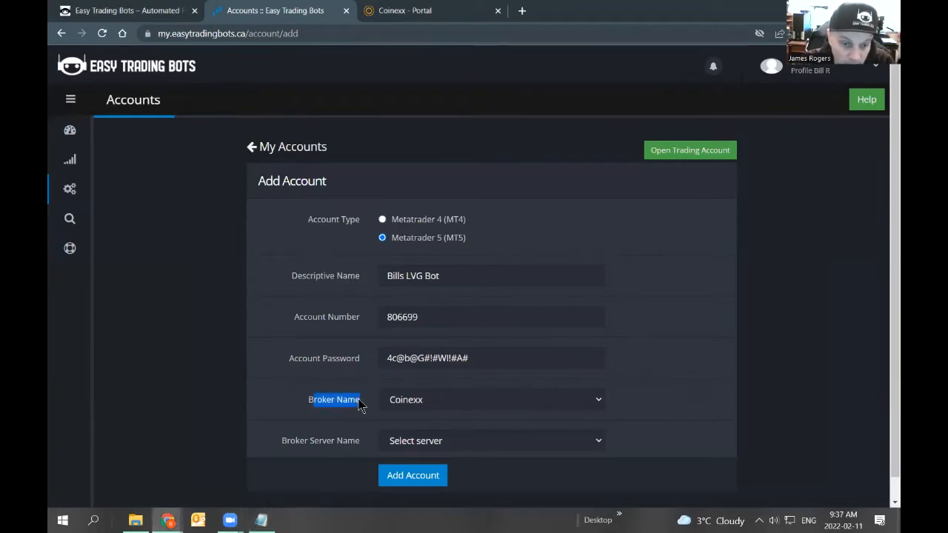
pyautogui.moveTo(300, 444); pyautogui.dragTo(361, 443)
pyautogui.click(431, 442)
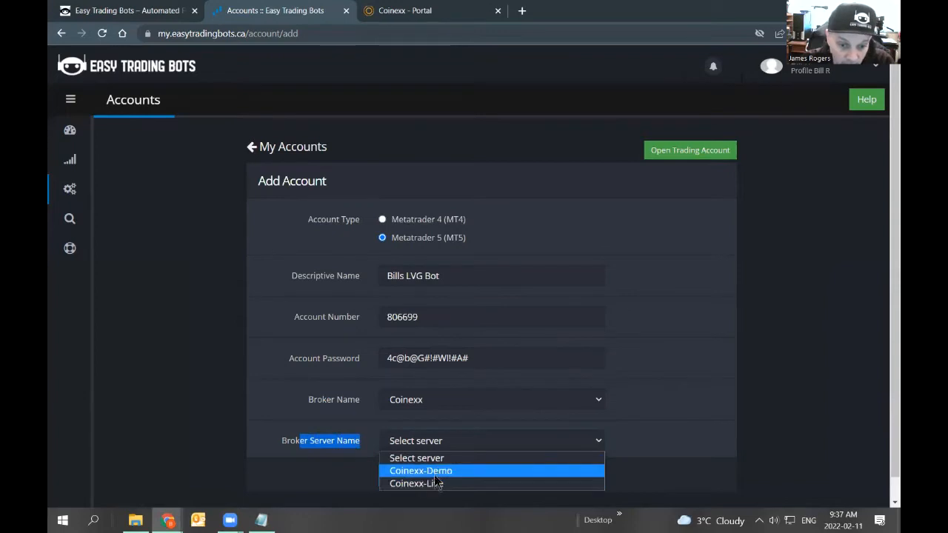
pyautogui.click(440, 476)
pyautogui.click(437, 442)
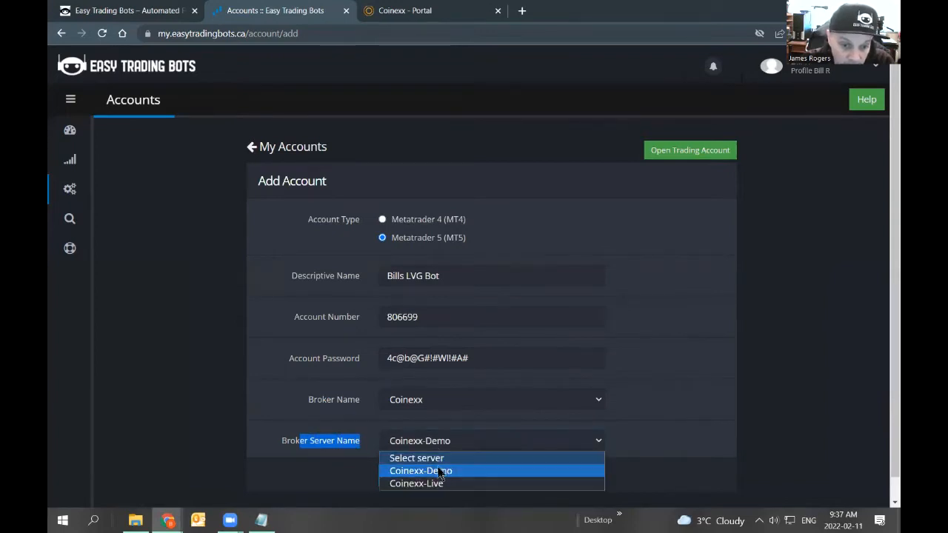
pyautogui.click(438, 483)
pyautogui.click(445, 445)
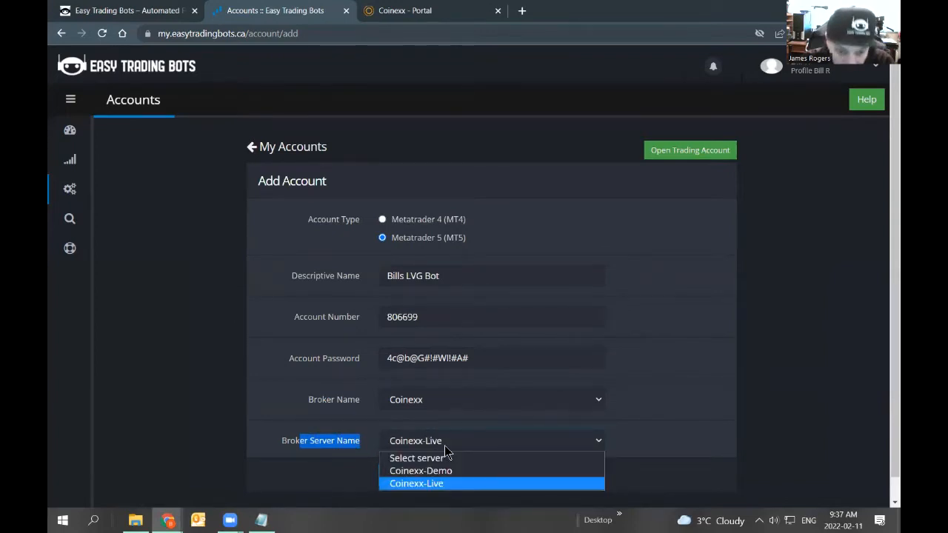
pyautogui.click(440, 476)
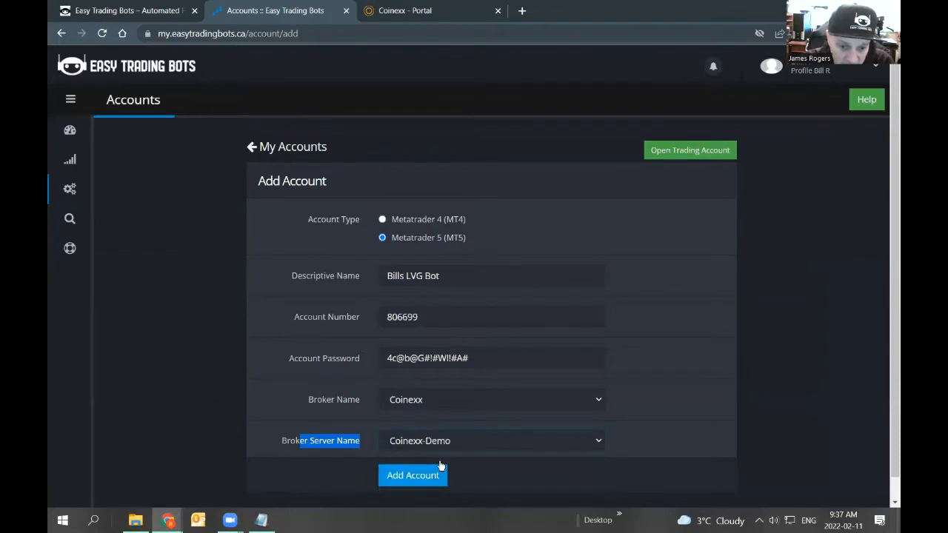
pyautogui.moveTo(430, 320); pyautogui.dragTo(389, 319)
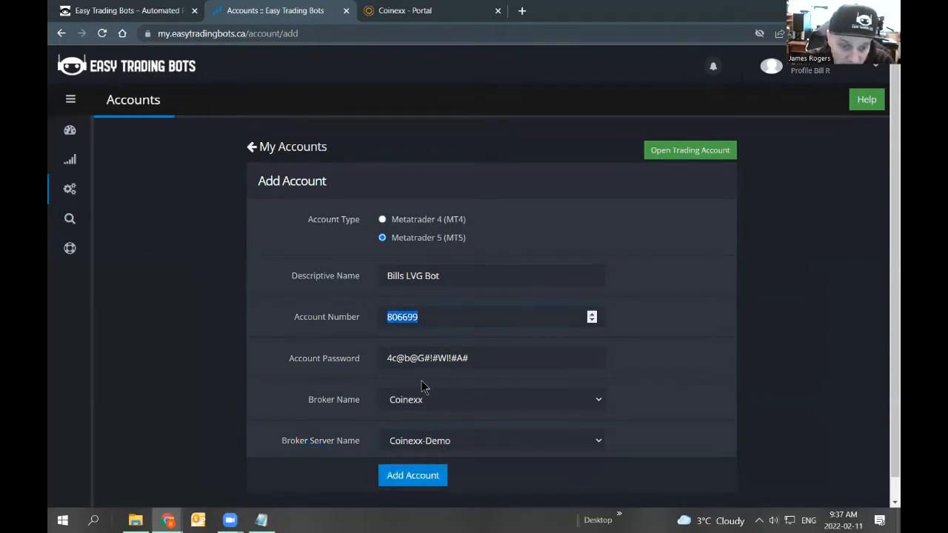
# Submit the new account with the Coinexx-Demo server selected.
pyautogui.click(443, 445)
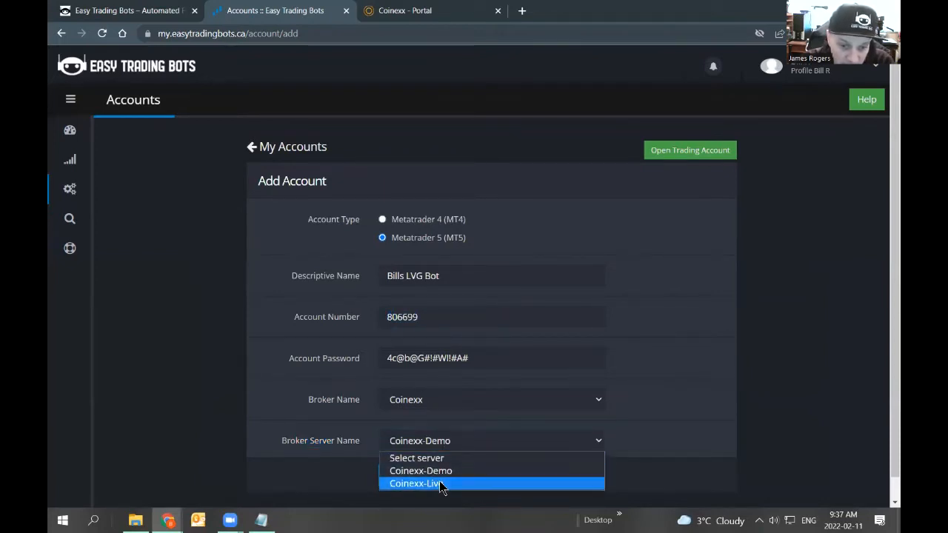
pyautogui.click(441, 484)
pyautogui.click(437, 441)
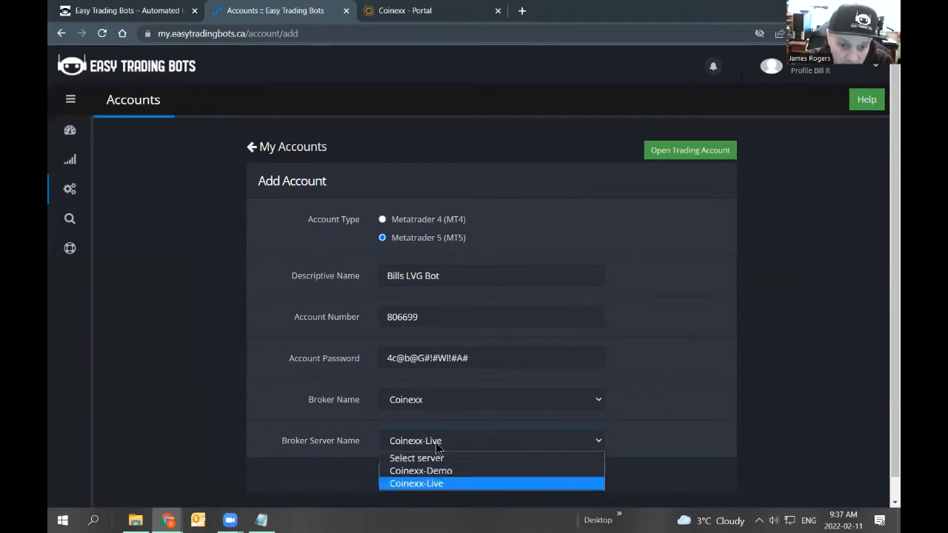
pyautogui.click(416, 468)
pyautogui.click(413, 476)
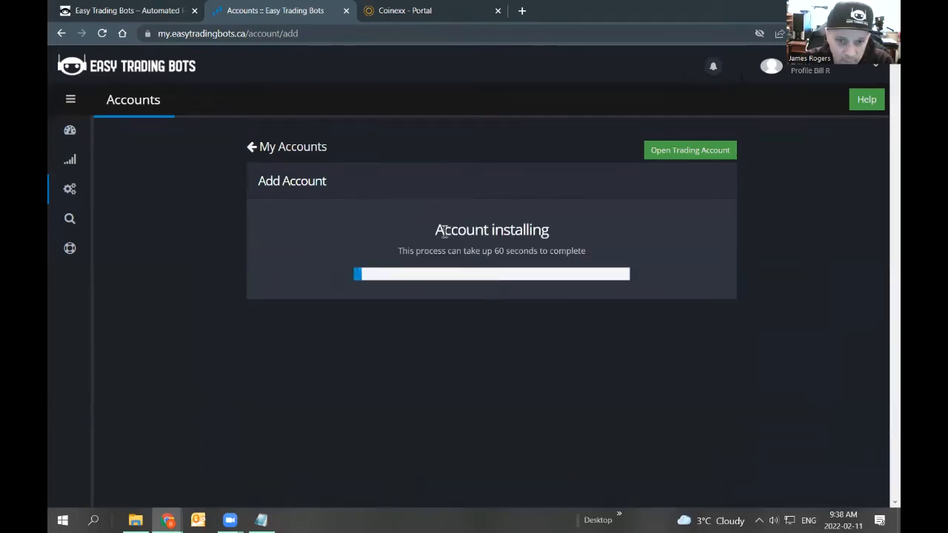
pyautogui.moveTo(434, 230); pyautogui.dragTo(551, 231)
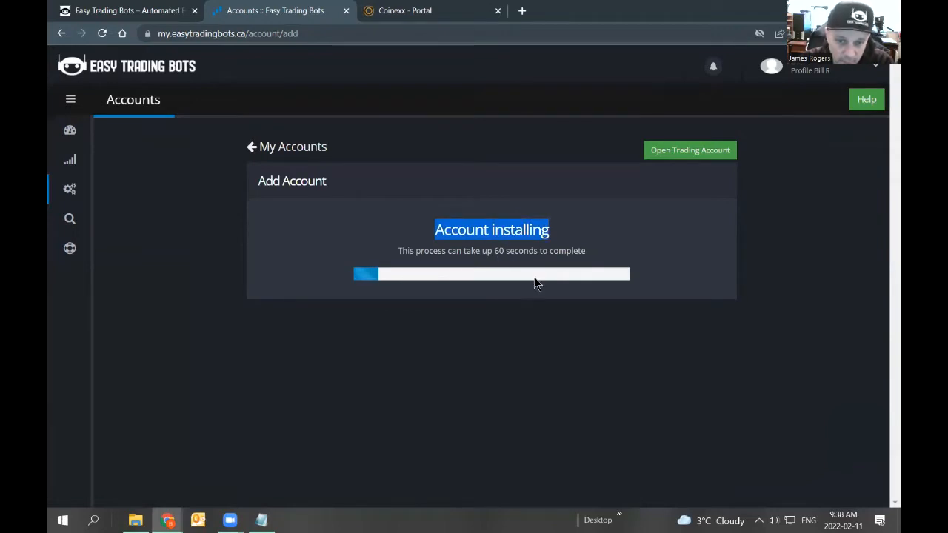
pyautogui.moveTo(328, 228); pyautogui.dragTo(669, 245)
pyautogui.click(574, 348)
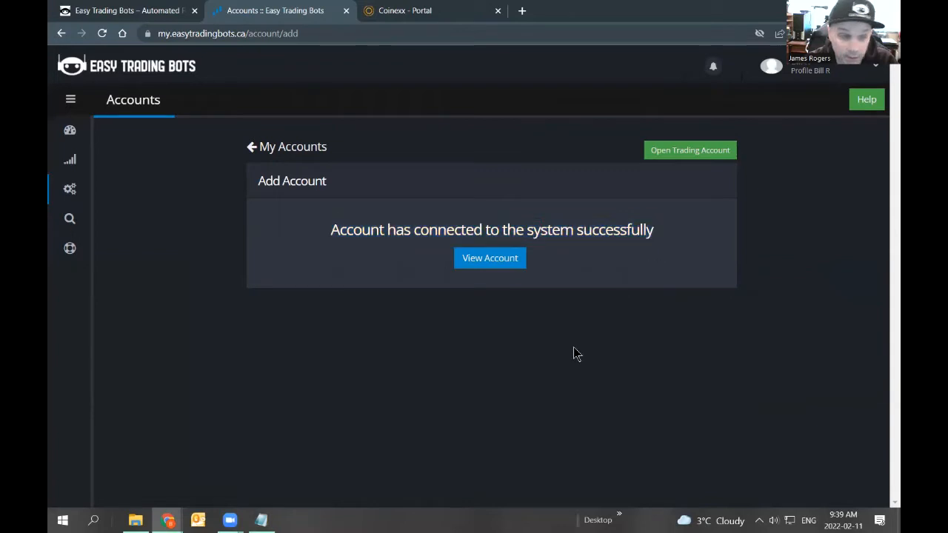
# Open the Bills LVG Bot account's management page from the accounts list.
pyautogui.click(493, 261)
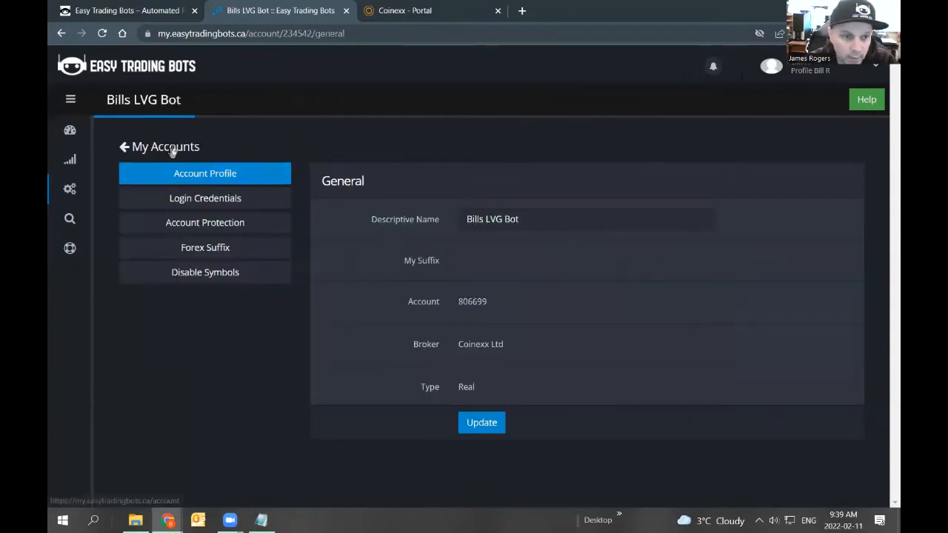
pyautogui.moveTo(85, 190)
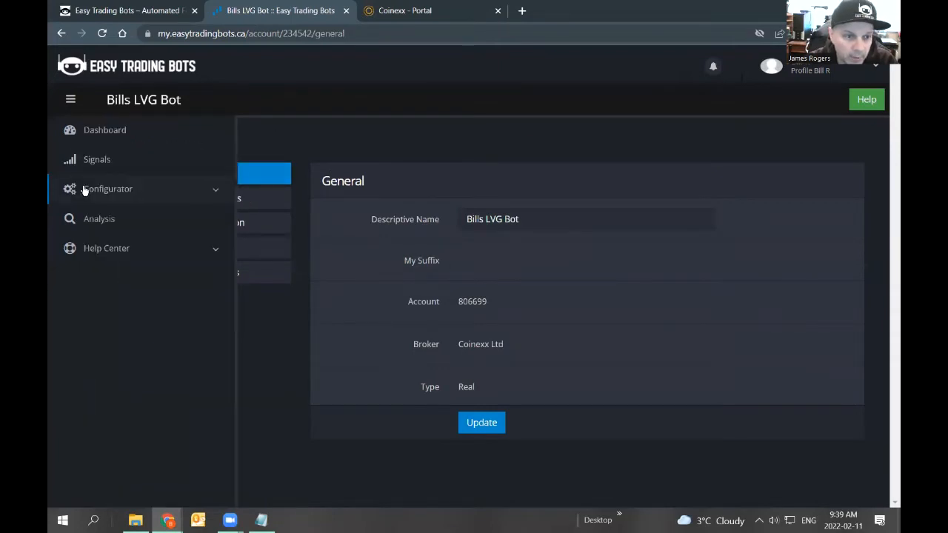
pyautogui.click(144, 191)
pyautogui.click(122, 224)
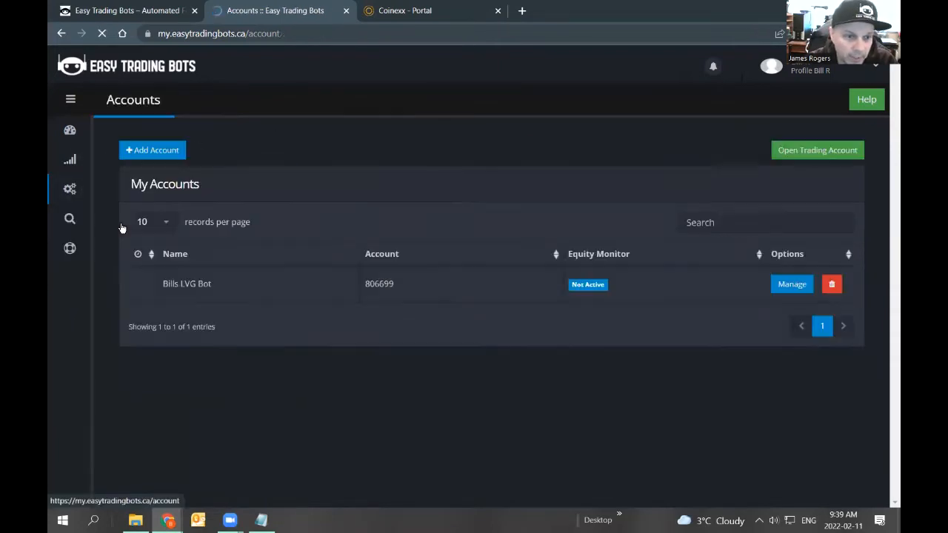
pyautogui.click(787, 285)
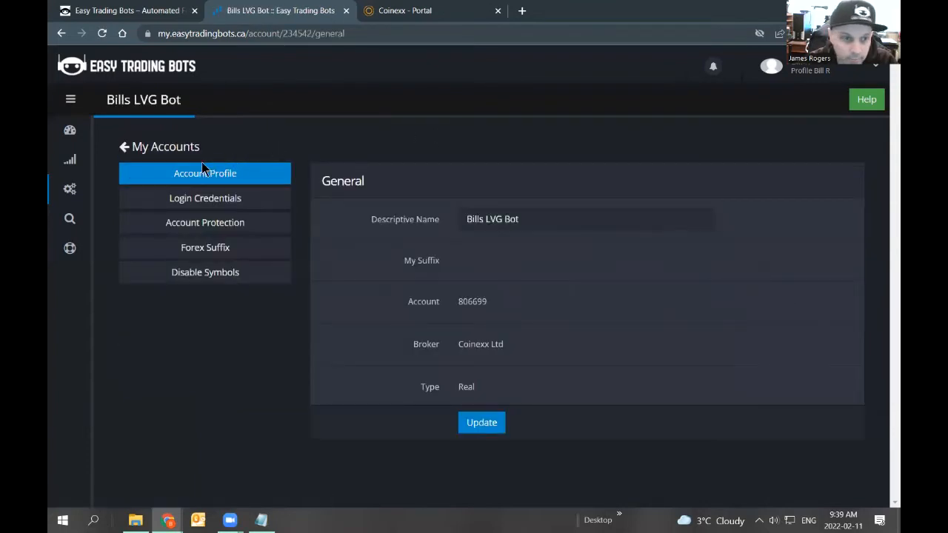
# Review the account's profile, login credentials, protection, forex suffix and disable-symbols pages.
pyautogui.moveTo(536, 219); pyautogui.dragTo(435, 226)
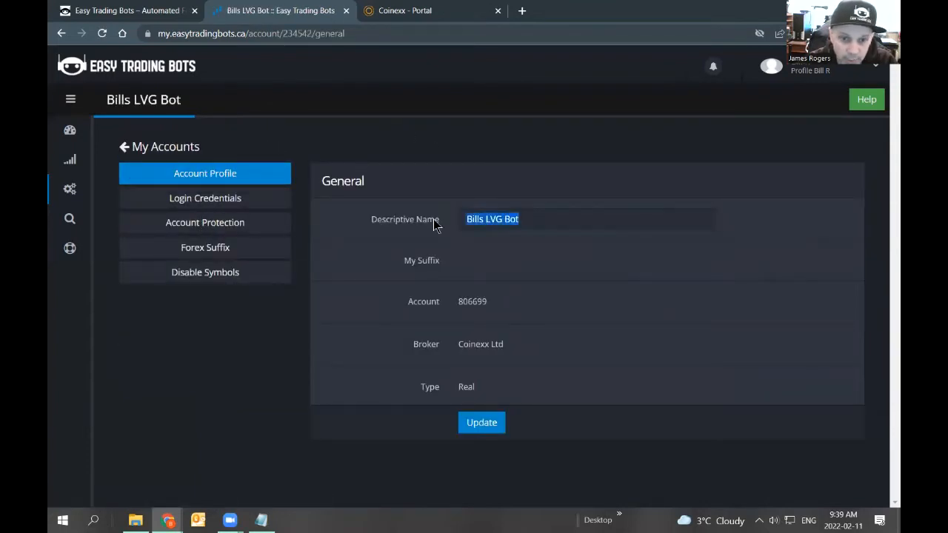
pyautogui.moveTo(499, 303); pyautogui.dragTo(453, 303)
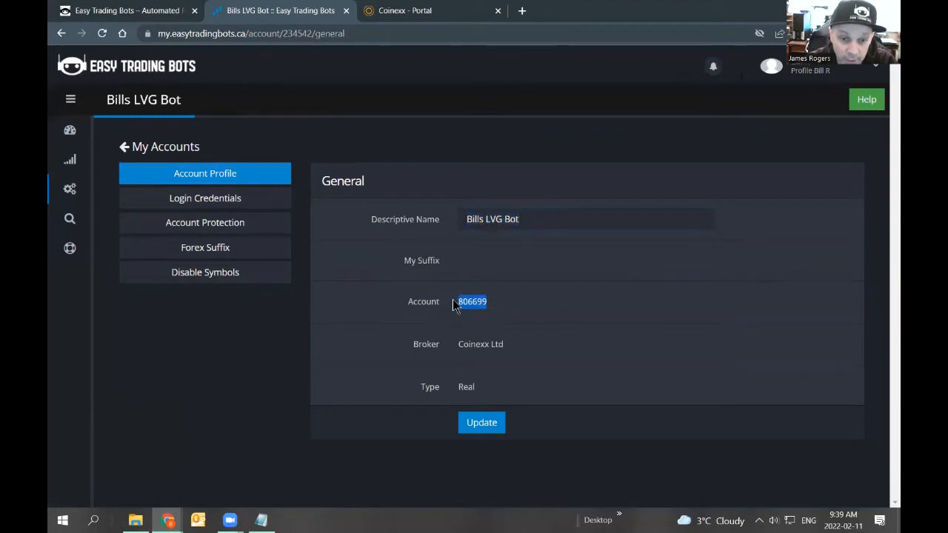
pyautogui.click(229, 204)
pyautogui.click(221, 226)
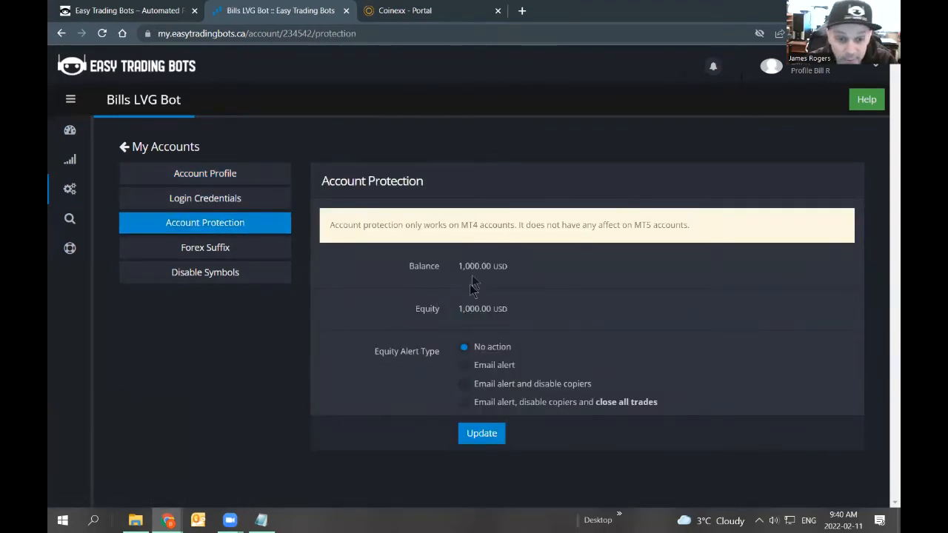
pyautogui.moveTo(331, 225); pyautogui.dragTo(508, 227)
pyautogui.click(227, 249)
pyautogui.click(228, 272)
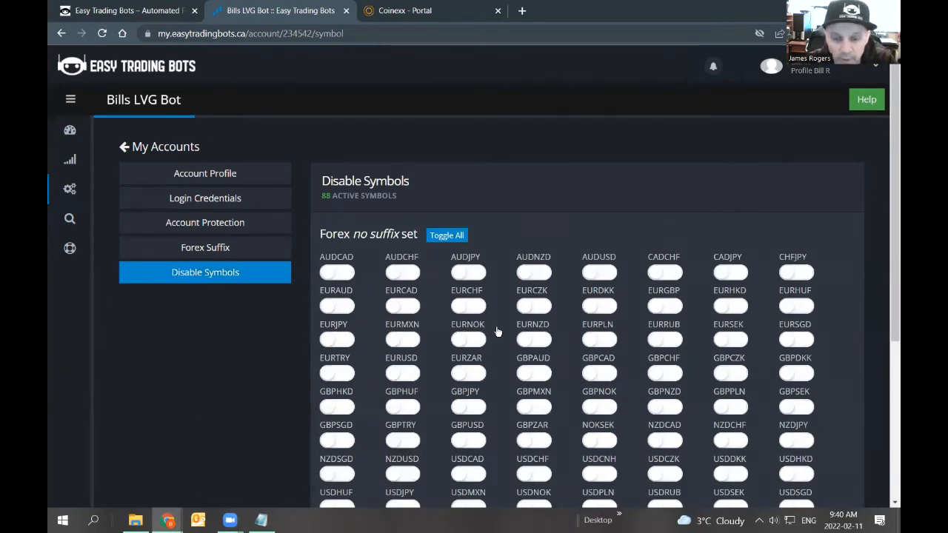
# Return to the dashboard and review the Bills LVG Bot account's balance and equity columns.
pyautogui.click(469, 277)
pyautogui.click(470, 279)
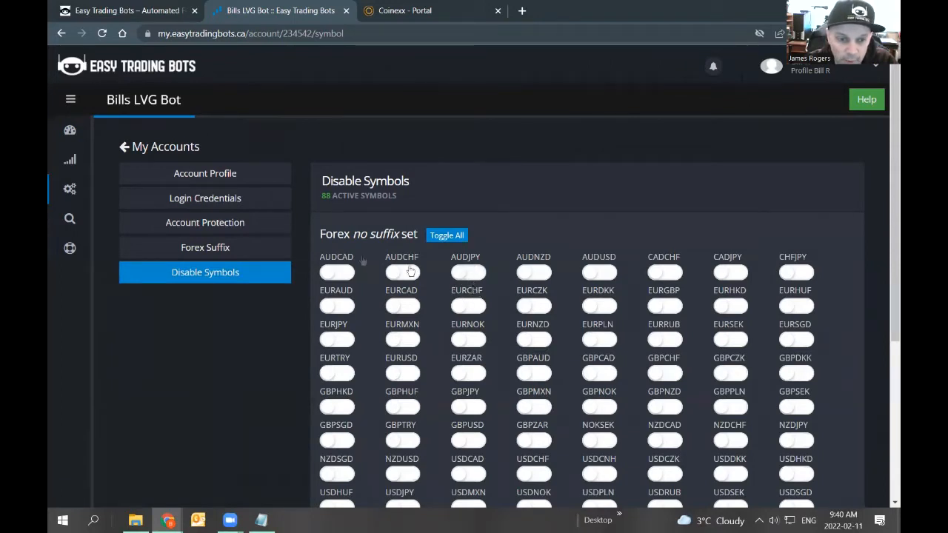
pyautogui.click(163, 147)
pyautogui.click(95, 131)
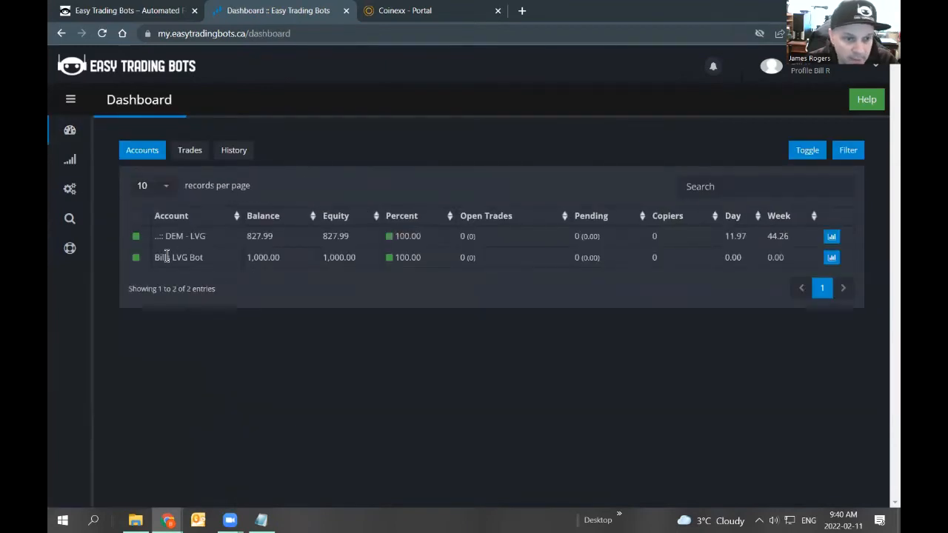
pyautogui.moveTo(156, 257); pyautogui.dragTo(211, 264)
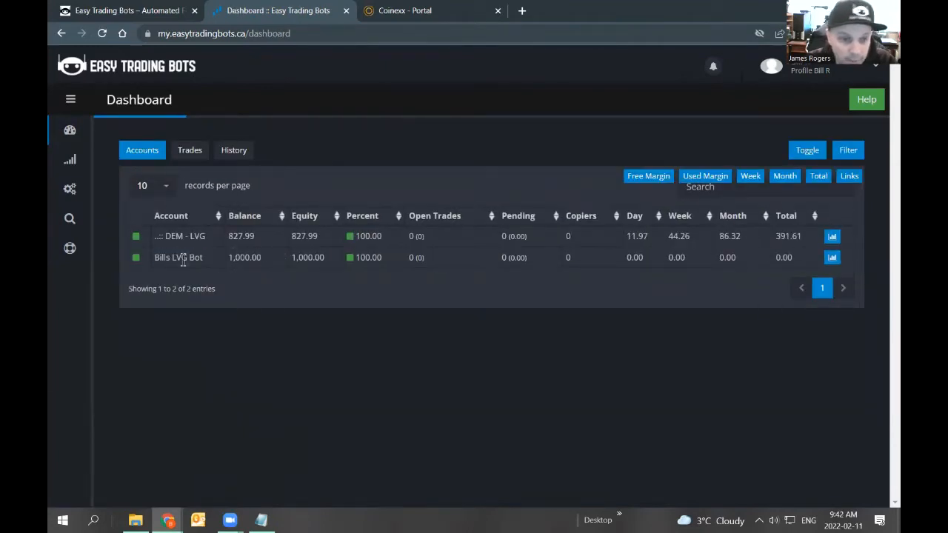
pyautogui.moveTo(171, 257); pyautogui.dragTo(354, 258)
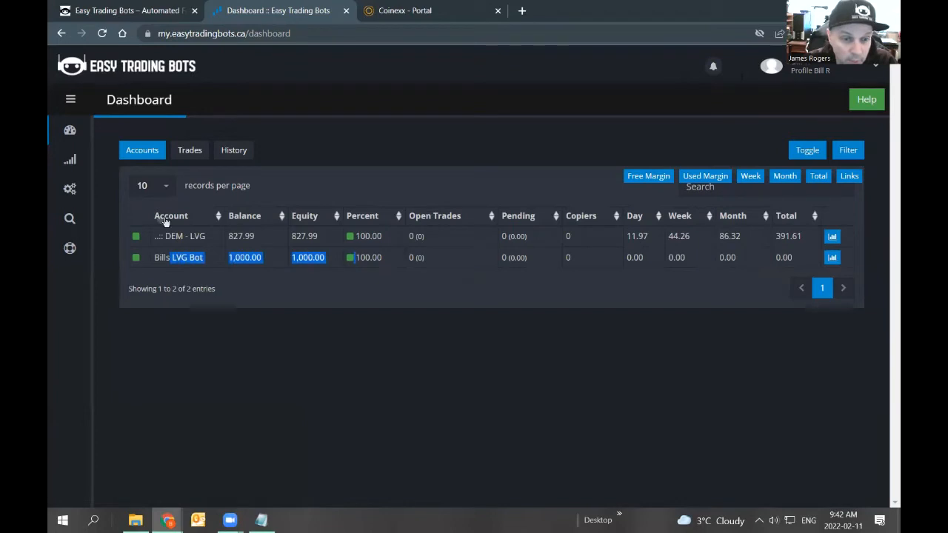
pyautogui.click(262, 213)
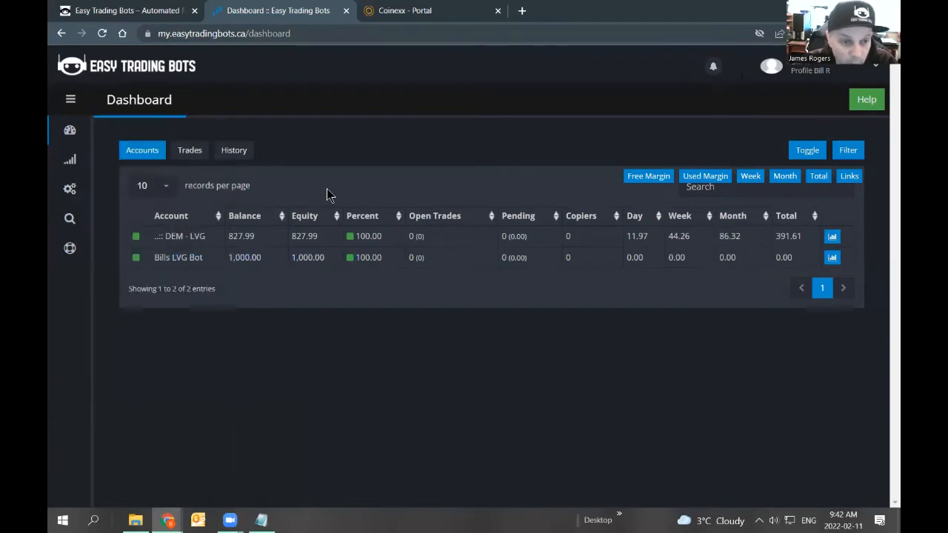
# Open the Trade Copier section and start adding a new copier.
pyautogui.click(109, 191)
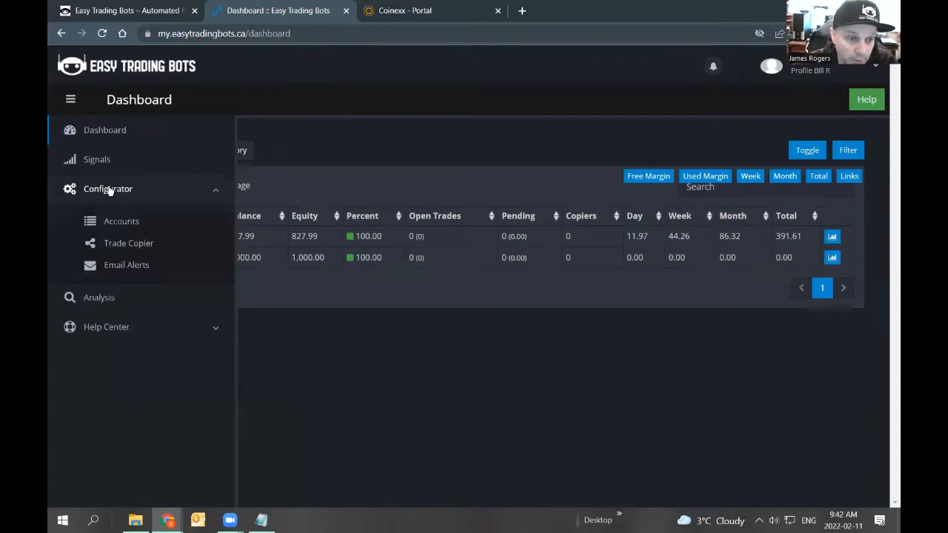
pyautogui.click(126, 246)
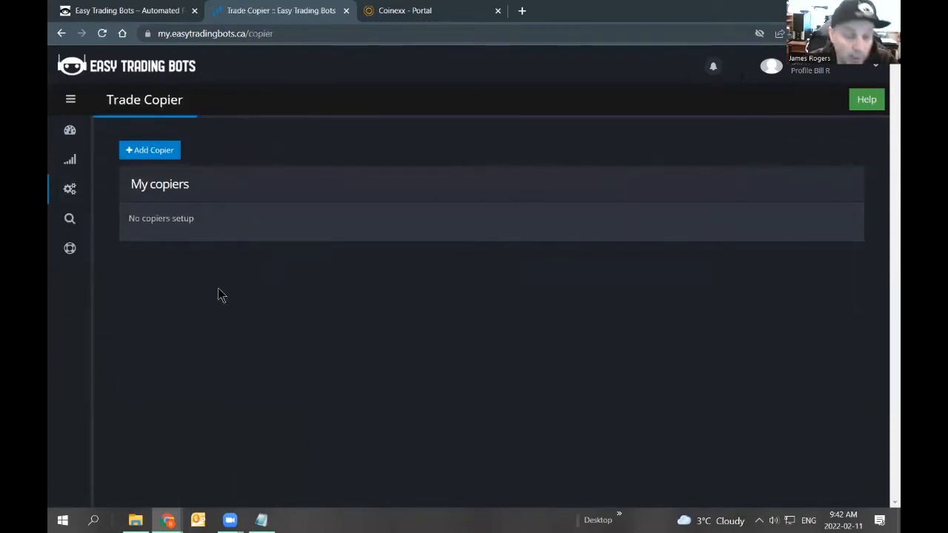
pyautogui.click(159, 152)
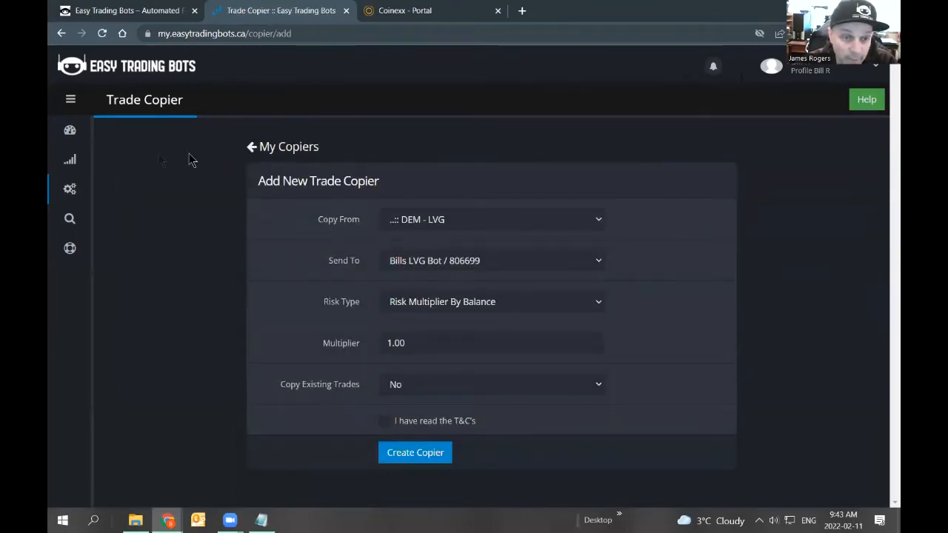
pyautogui.click(430, 216)
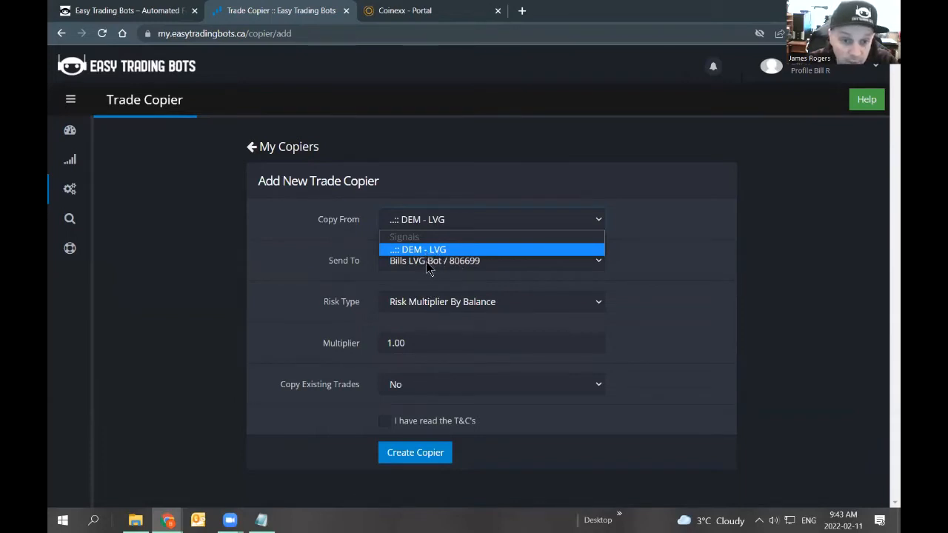
pyautogui.click(424, 251)
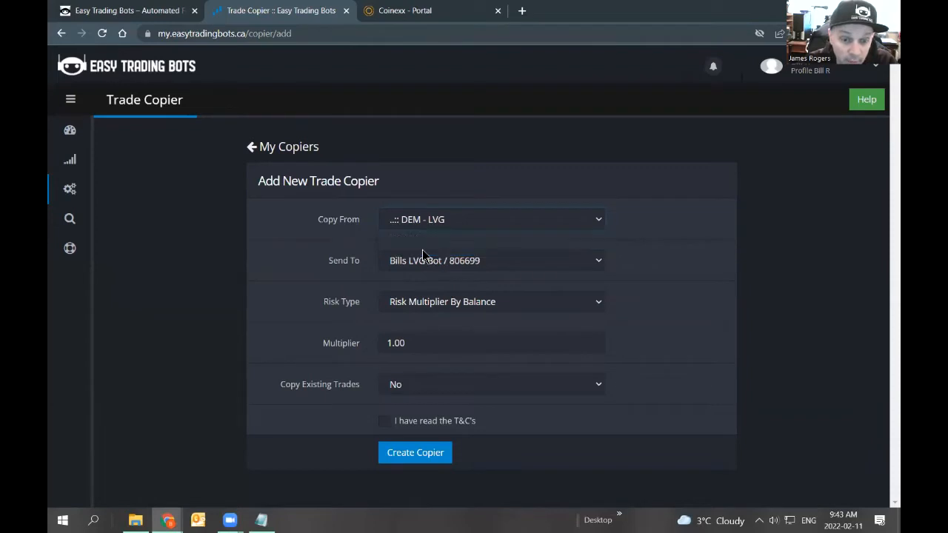
pyautogui.click(428, 220)
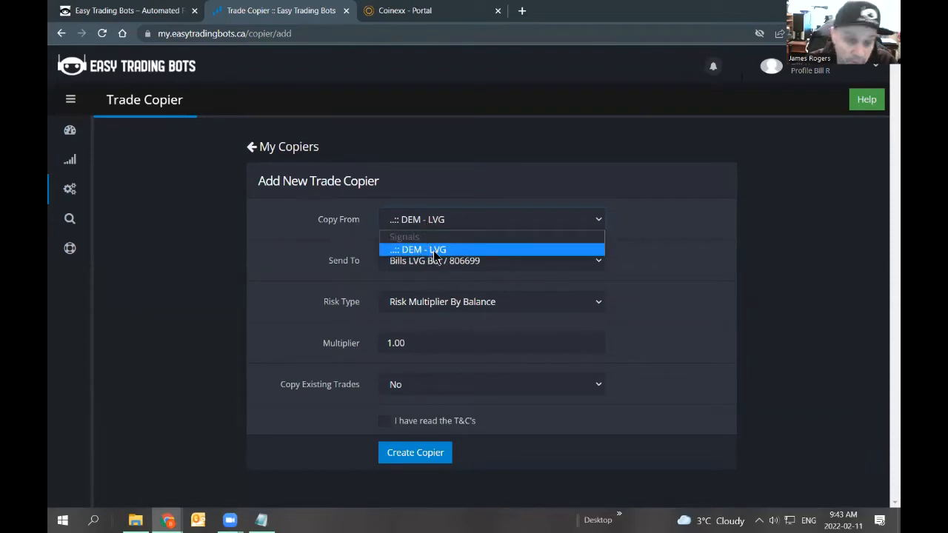
pyautogui.click(434, 251)
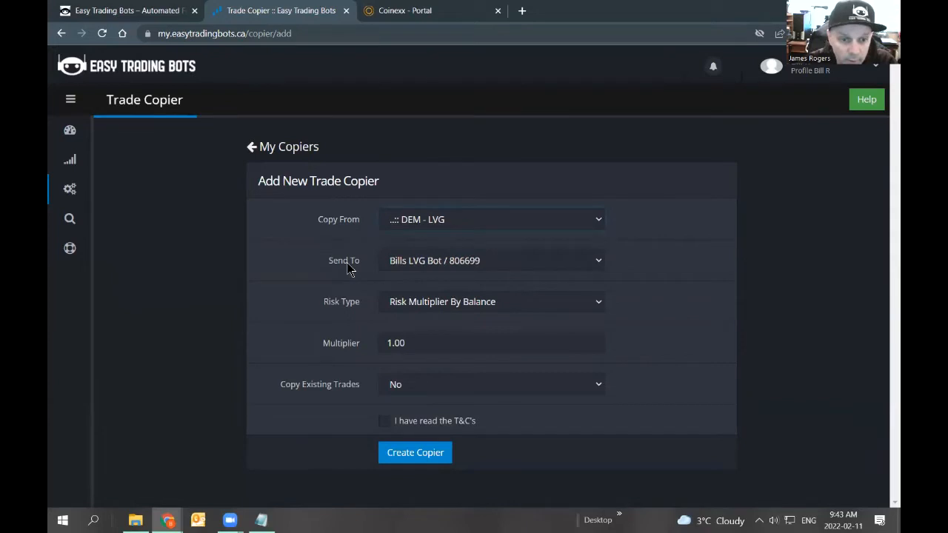
pyautogui.click(414, 263)
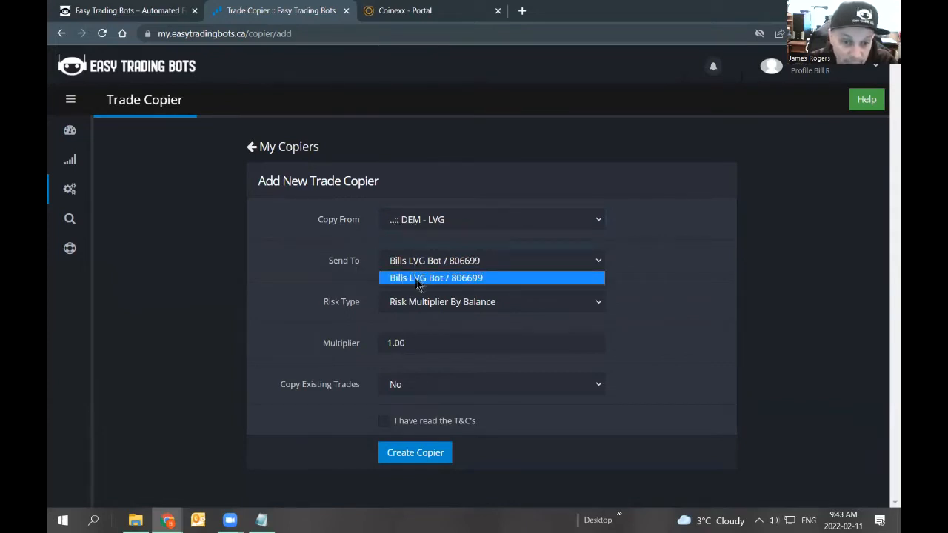
pyautogui.click(455, 286)
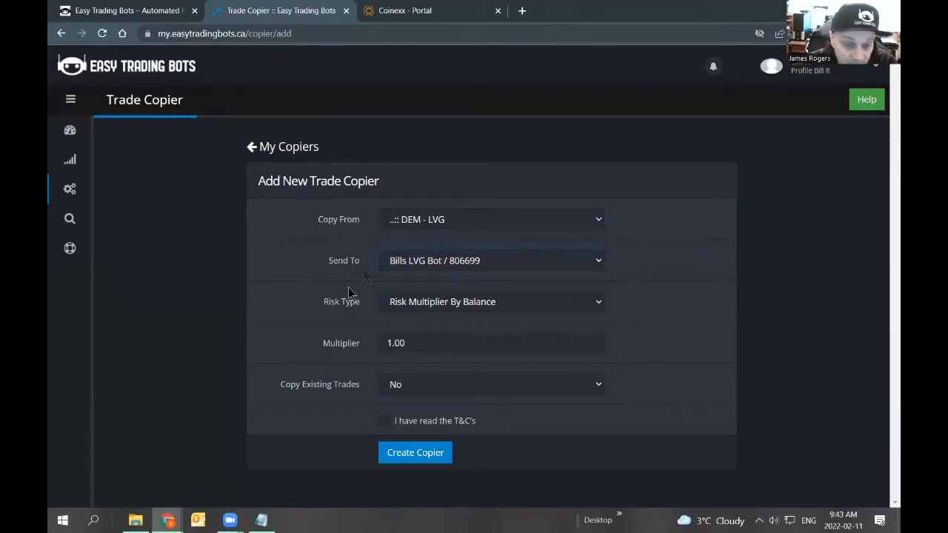
# Set the copier's risk type to Lot Multiplier.
pyautogui.moveTo(323, 307); pyautogui.dragTo(363, 308)
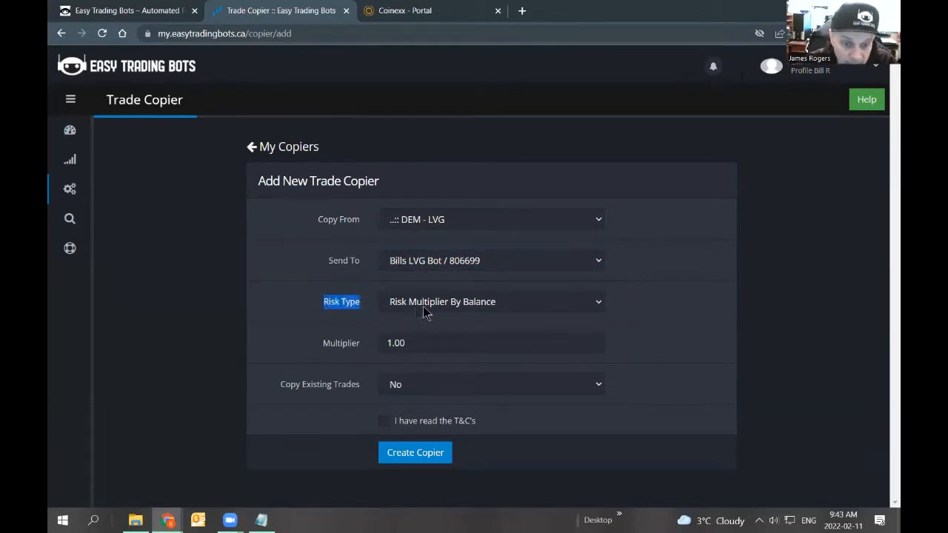
pyautogui.click(469, 304)
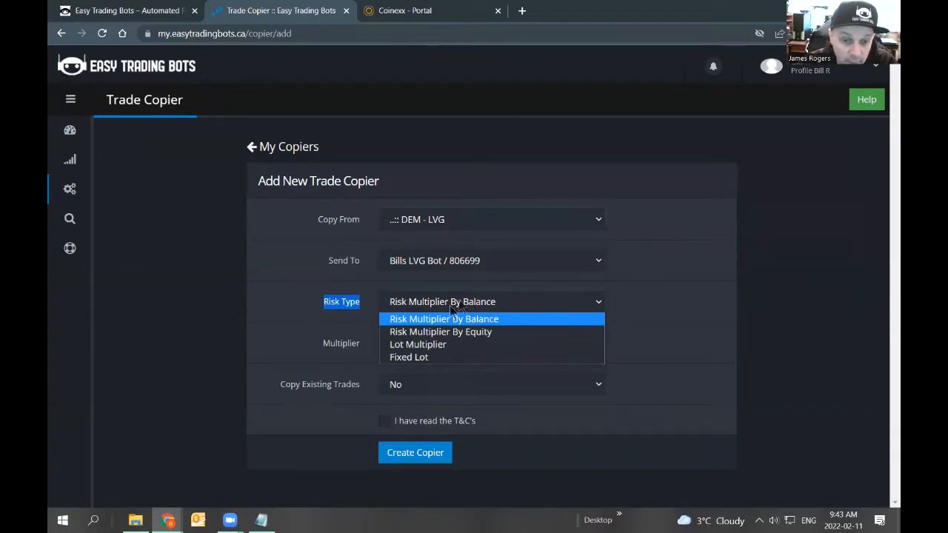
pyautogui.click(402, 346)
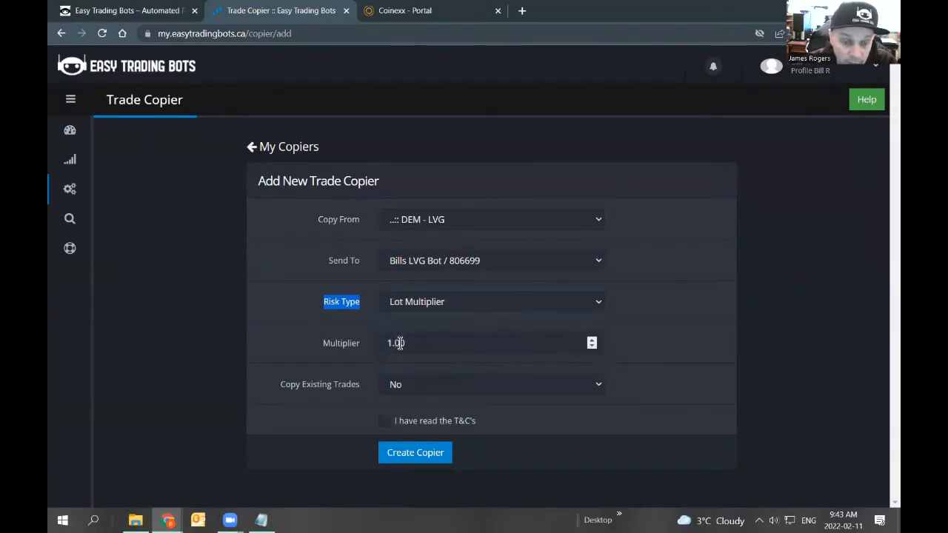
pyautogui.click(430, 302)
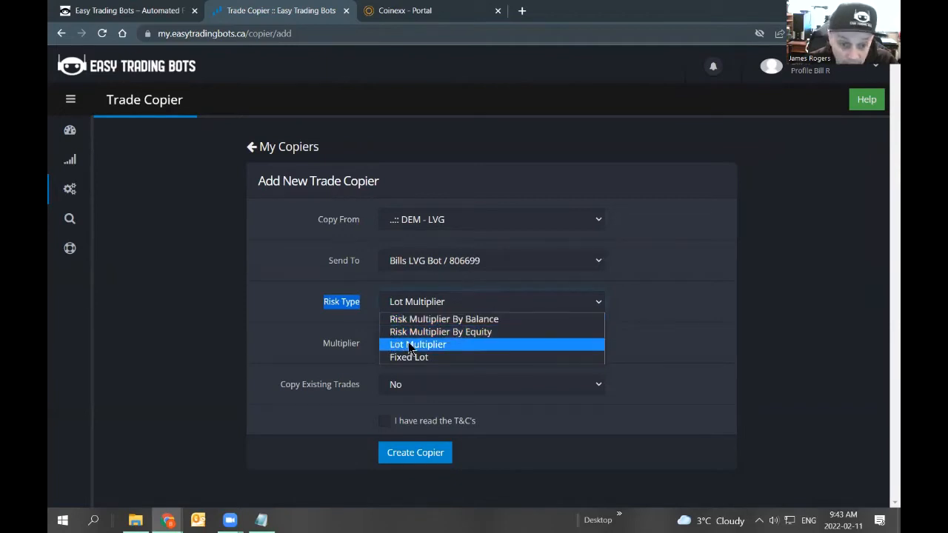
pyautogui.click(415, 303)
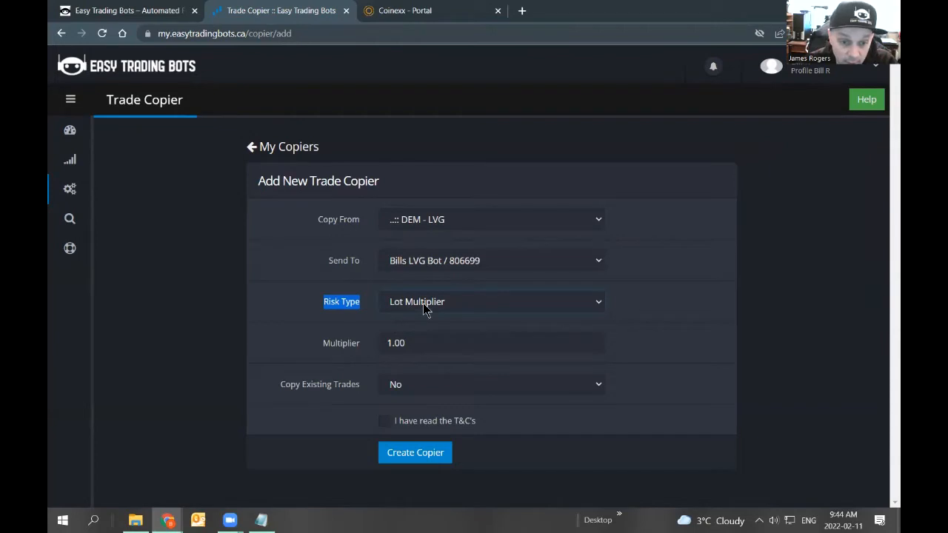
pyautogui.click(289, 327)
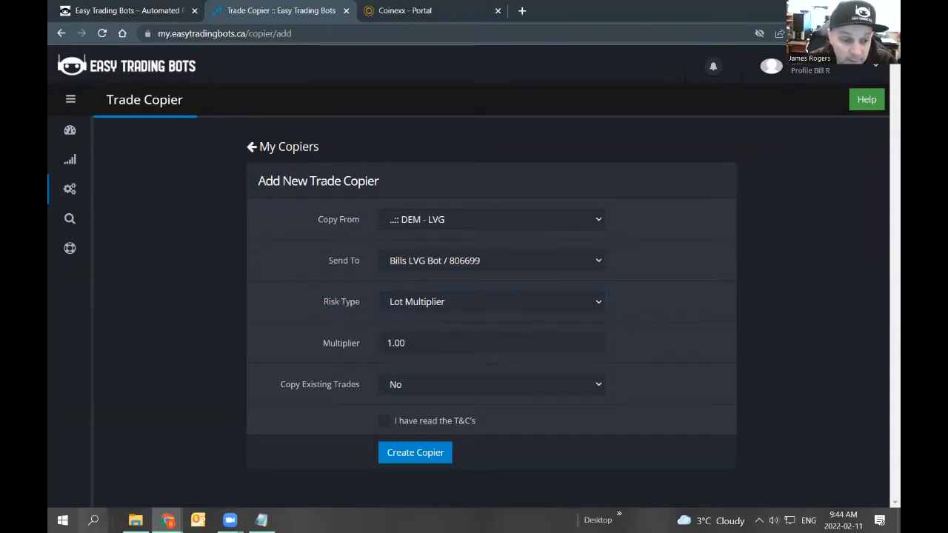
# Open Notepad and jot down Bot with .02 beneath it, plus a Your bot heading.
pyautogui.click(94, 520)
pyautogui.write('notepad')
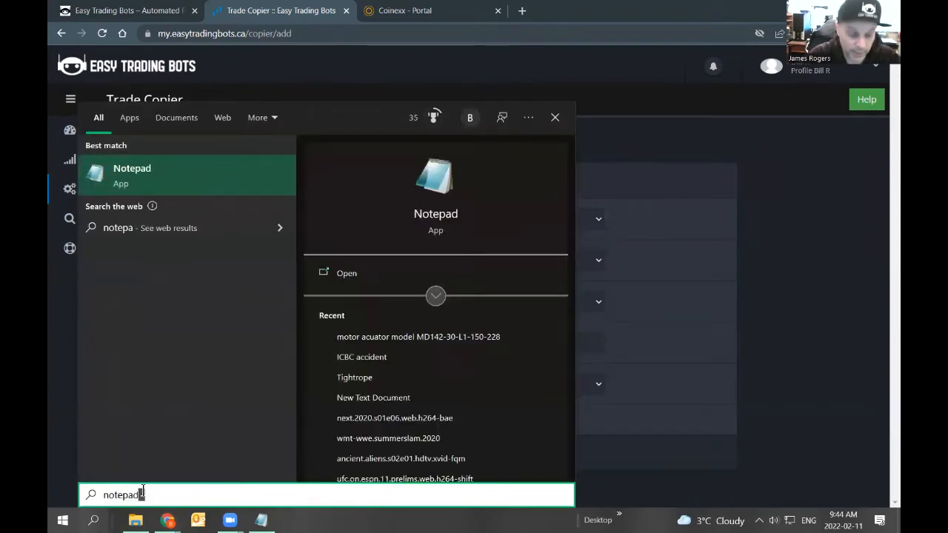
pyautogui.press('Return')
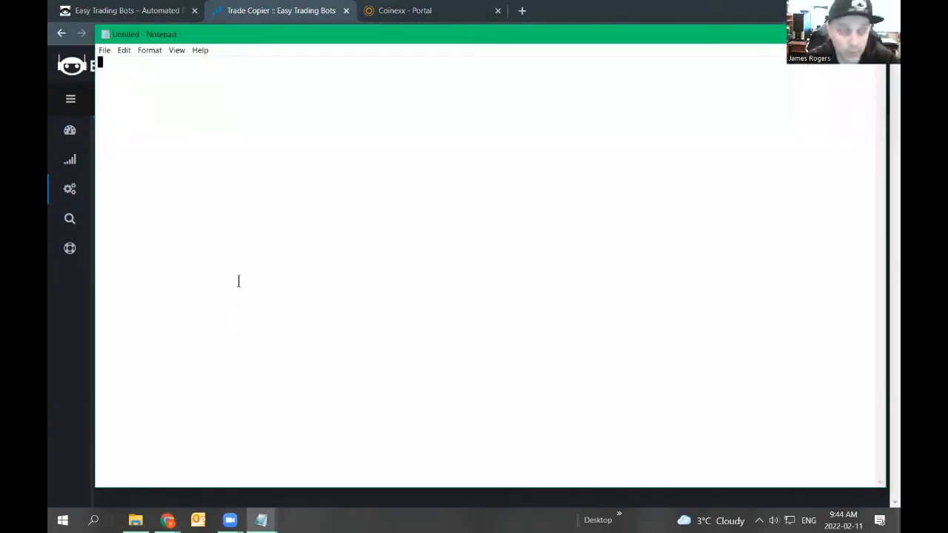
pyautogui.write('Bot')
pyautogui.press('Return')
pyautogui.press('Return')
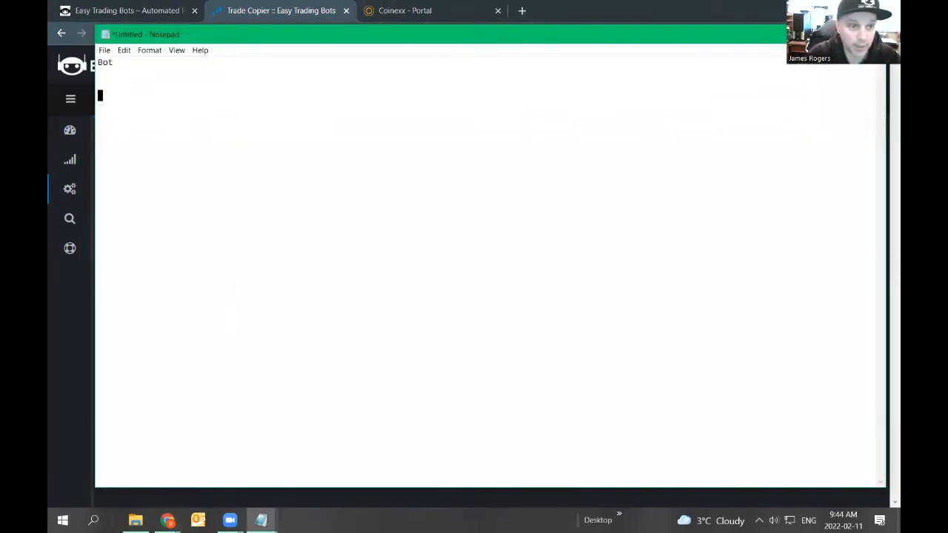
pyautogui.write('Your bot')
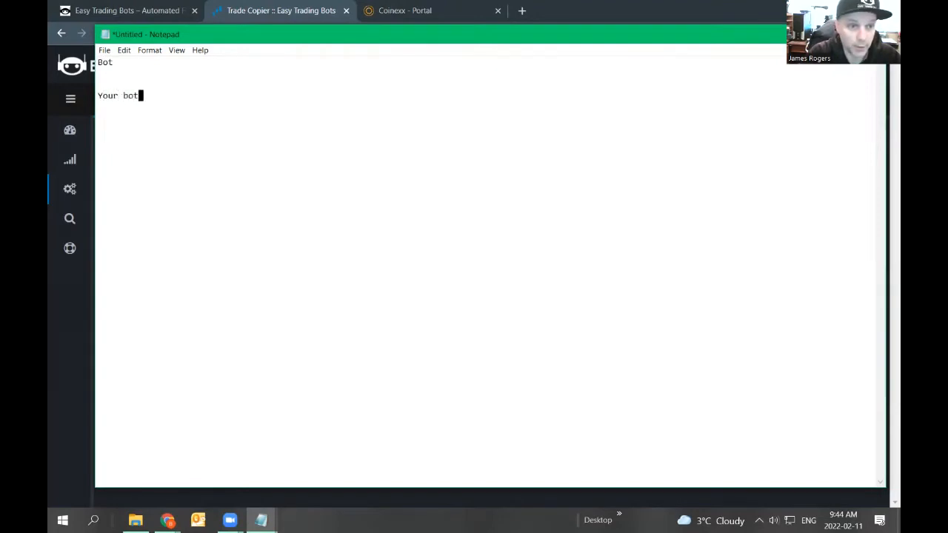
pyautogui.click(137, 64)
pyautogui.press('Return')
pyautogui.press('Return')
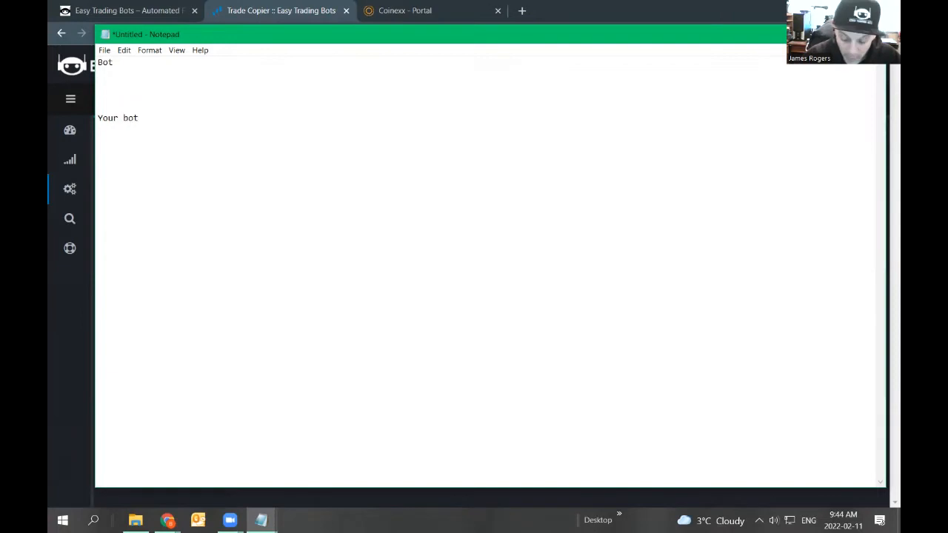
pyautogui.write('.02')
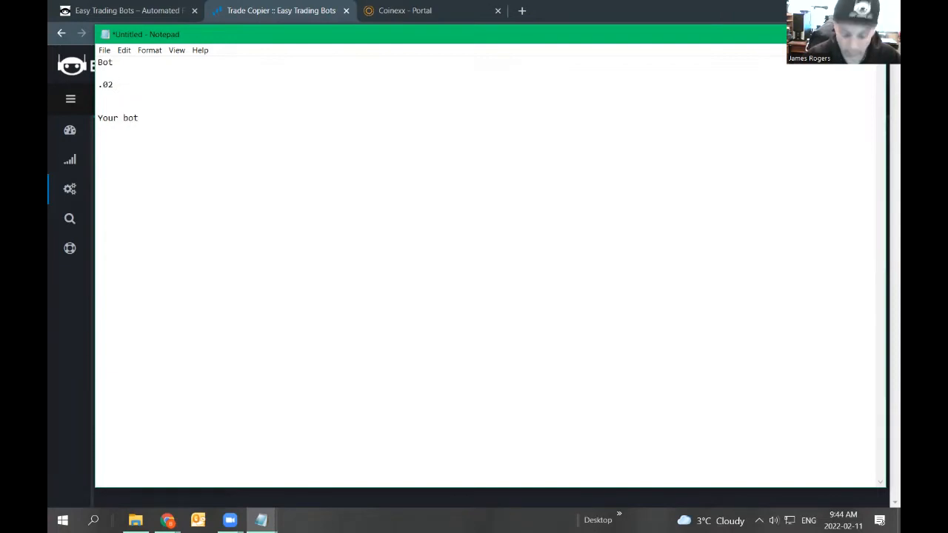
# Open Calculator and note .02 beneath Your bot in Notepad.
pyautogui.press('XF86Calculator')
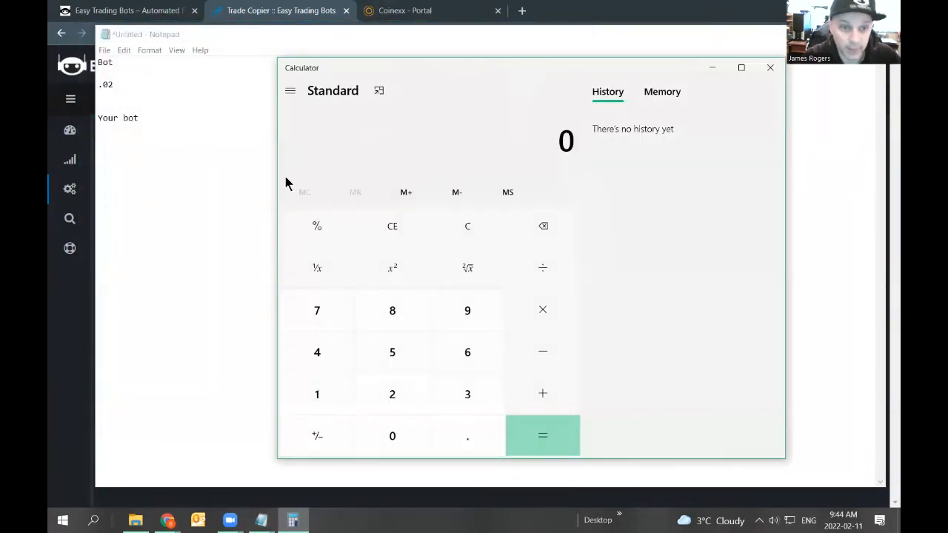
pyautogui.click(157, 122)
pyautogui.press('Return')
pyautogui.press('Return')
pyautogui.write('.02')
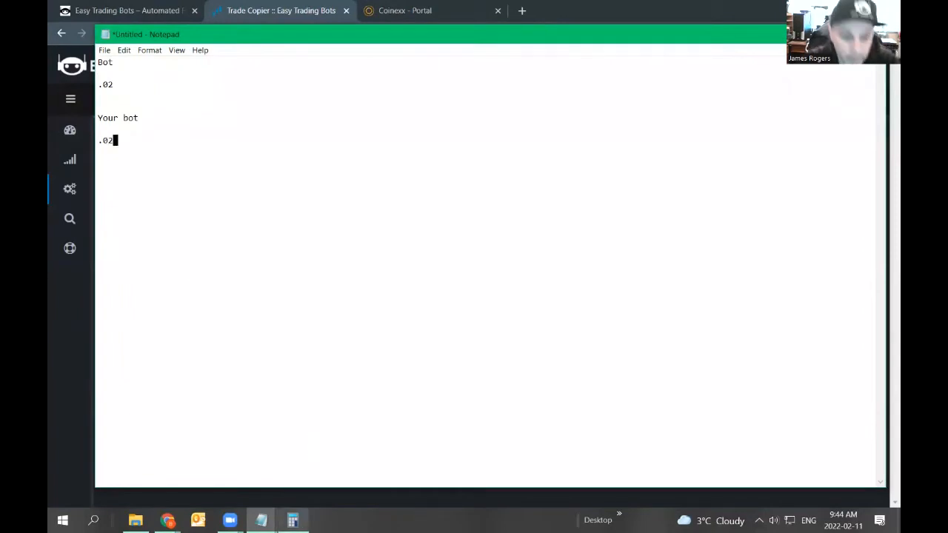
# Multiply 0.02 by 1 in Calculator.
pyautogui.click(293, 520)
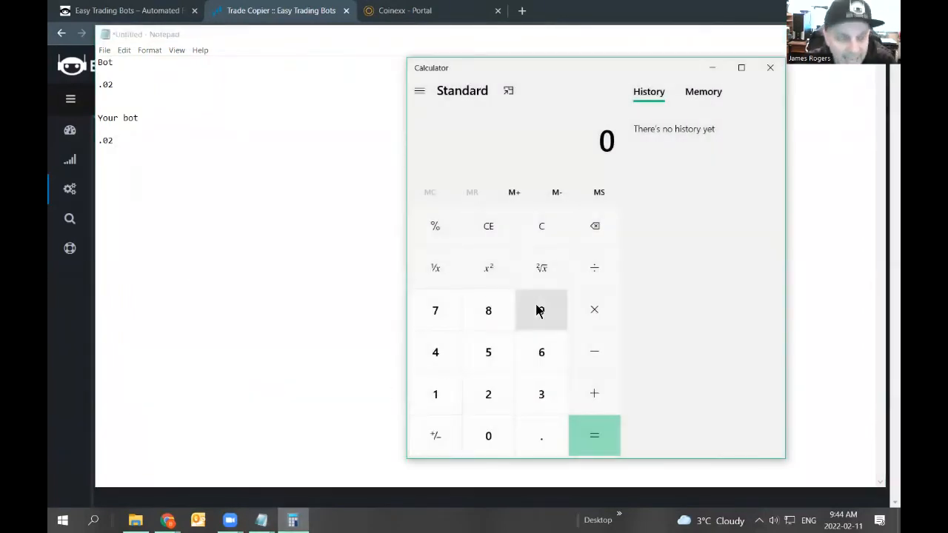
pyautogui.click(538, 437)
pyautogui.click(511, 439)
pyautogui.click(511, 397)
pyautogui.click(590, 322)
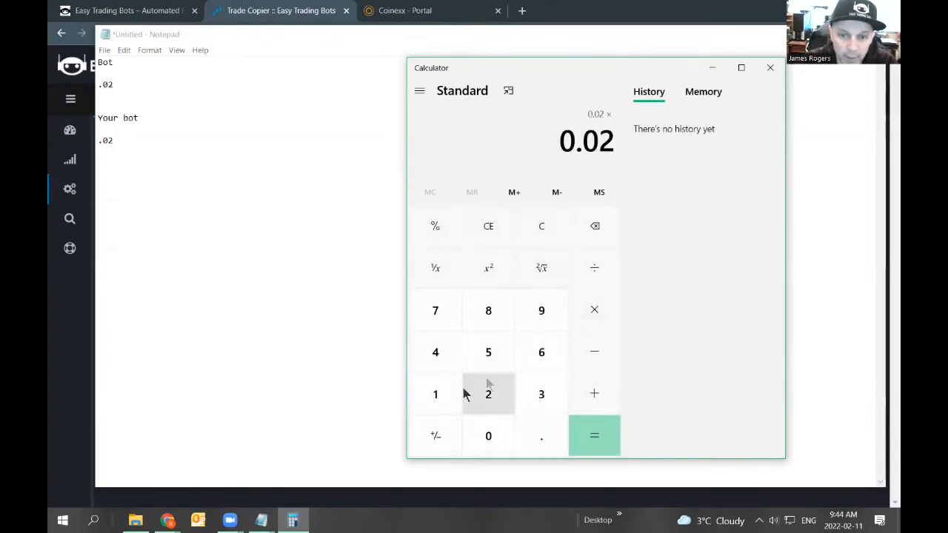
pyautogui.click(442, 405)
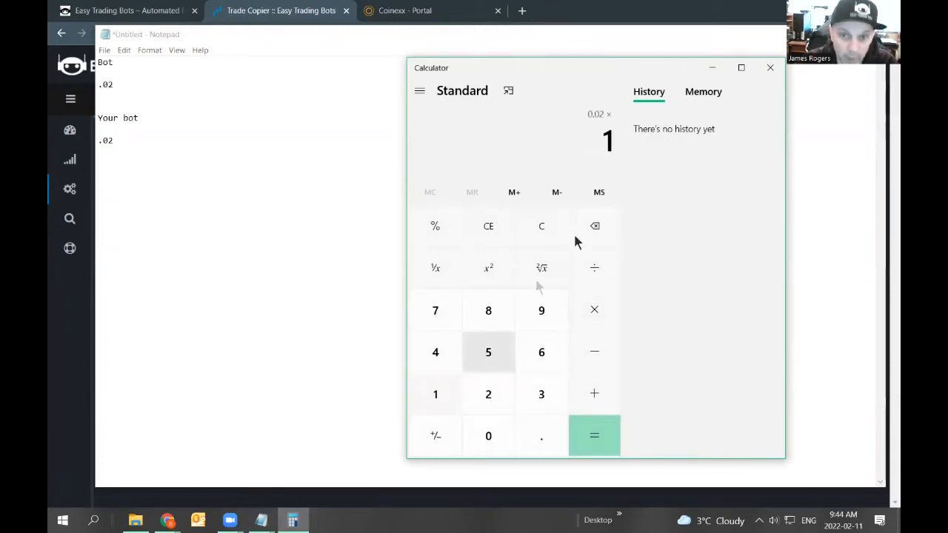
pyautogui.click(597, 441)
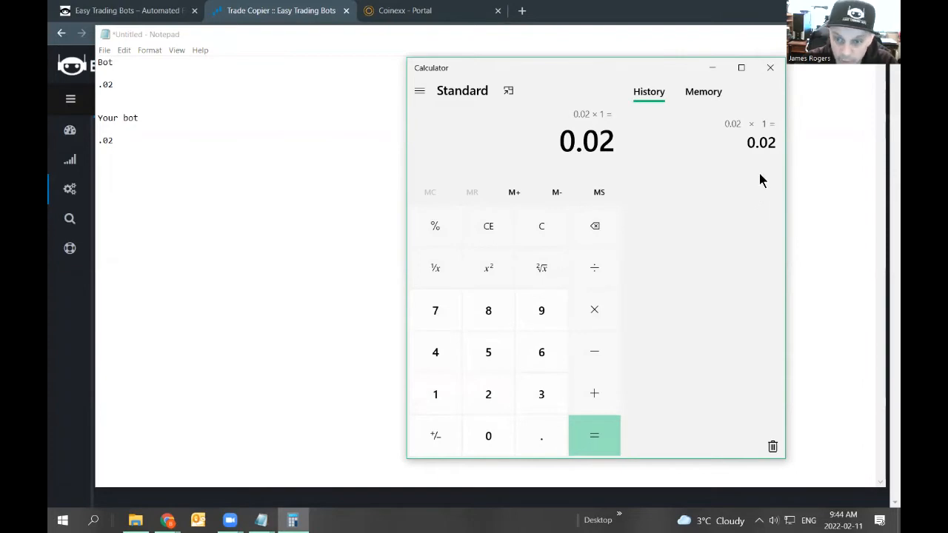
# Multiply 0.02 by 2 in Calculator.
pyautogui.hotkey('alt', 'Tab')
pyautogui.moveTo(411, 342); pyautogui.dragTo(377, 349)
pyautogui.write('2')
pyautogui.moveTo(261, 520)
pyautogui.click(329, 456)
pyautogui.moveTo(116, 84); pyautogui.dragTo(98, 85)
pyautogui.click(293, 520)
pyautogui.click(594, 314)
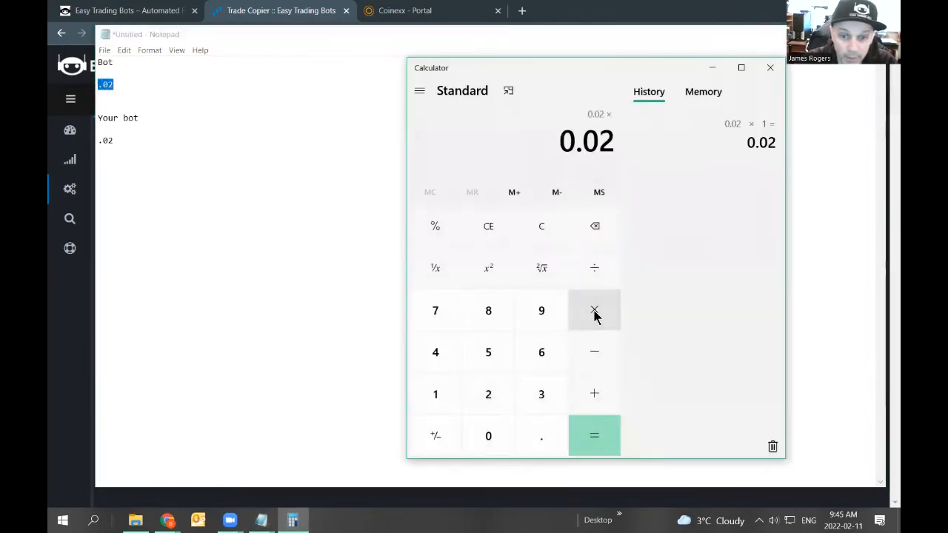
pyautogui.click(491, 400)
pyautogui.click(595, 435)
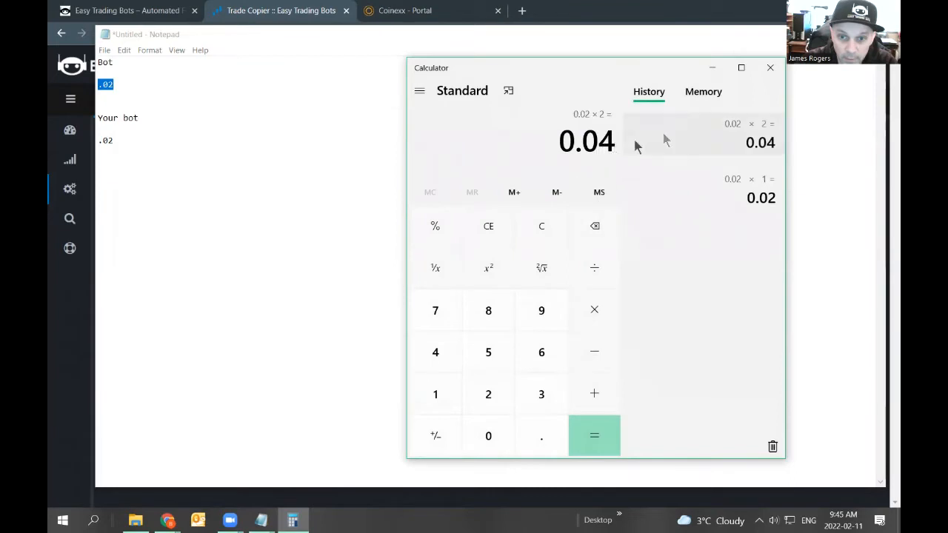
# Change the lot size under Your bot in the notes to .04.
pyautogui.click(116, 141)
pyautogui.press('BackSpace')
pyautogui.write('4')
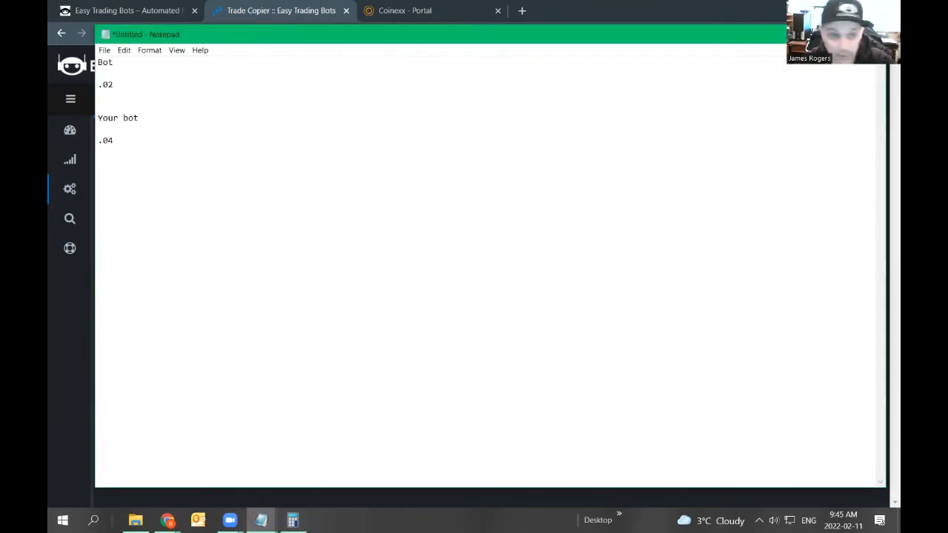
# Return to the new trade copier form and set Risk Type to Lot Multiplier.
pyautogui.hotkey('alt', 'Tab')
pyautogui.click(423, 318)
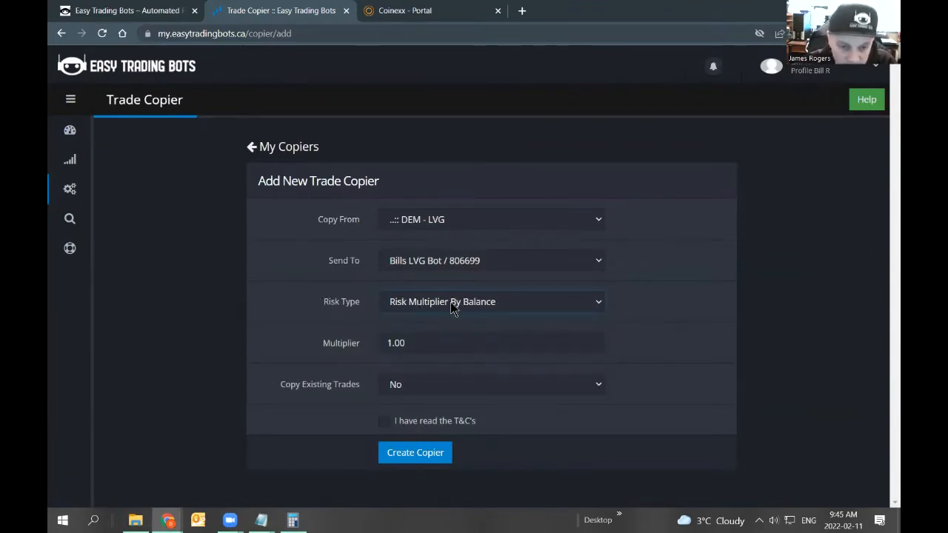
pyautogui.click(439, 300)
pyautogui.click(426, 345)
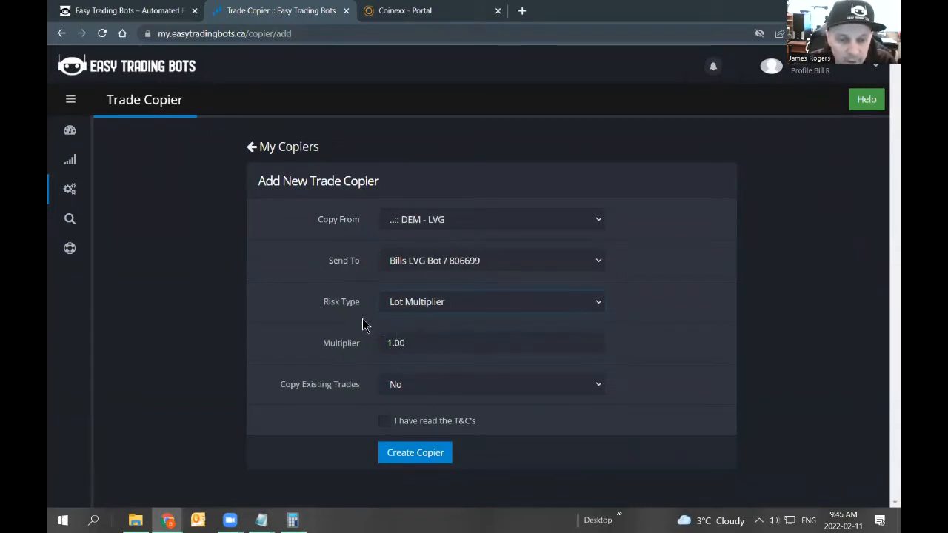
# Compare the copier's multiplier with the bot lot size noted in Notepad.
pyautogui.doubleClick(385, 343)
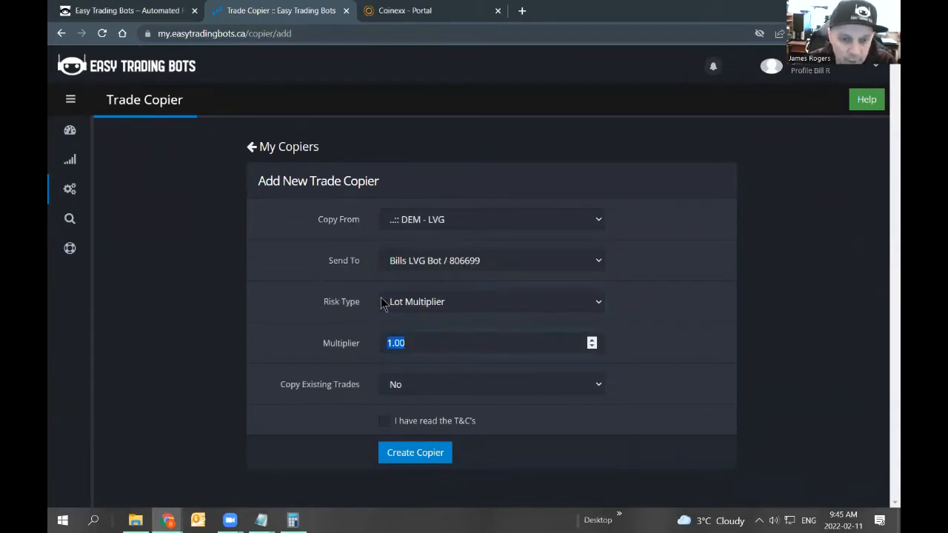
pyautogui.click(408, 342)
pyautogui.moveTo(408, 342); pyautogui.dragTo(387, 342)
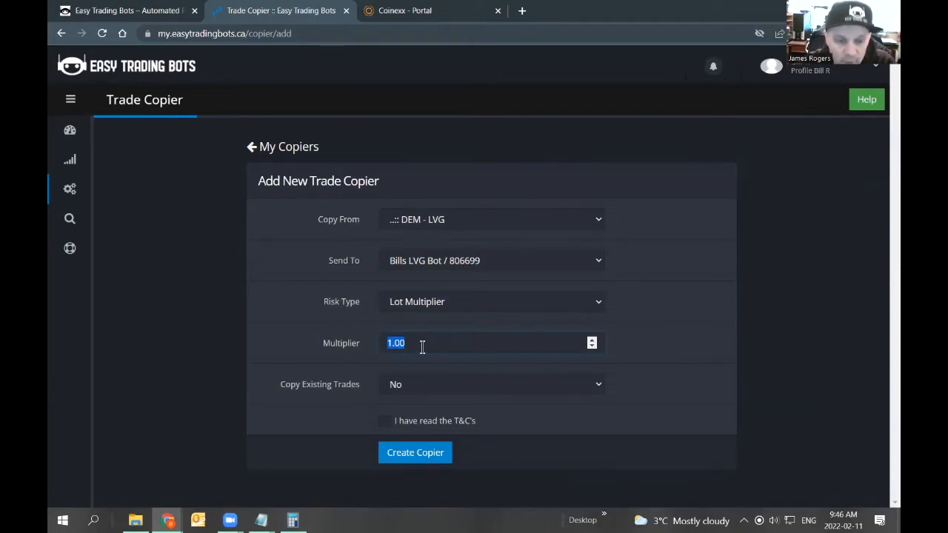
pyautogui.click(261, 519)
pyautogui.click(300, 467)
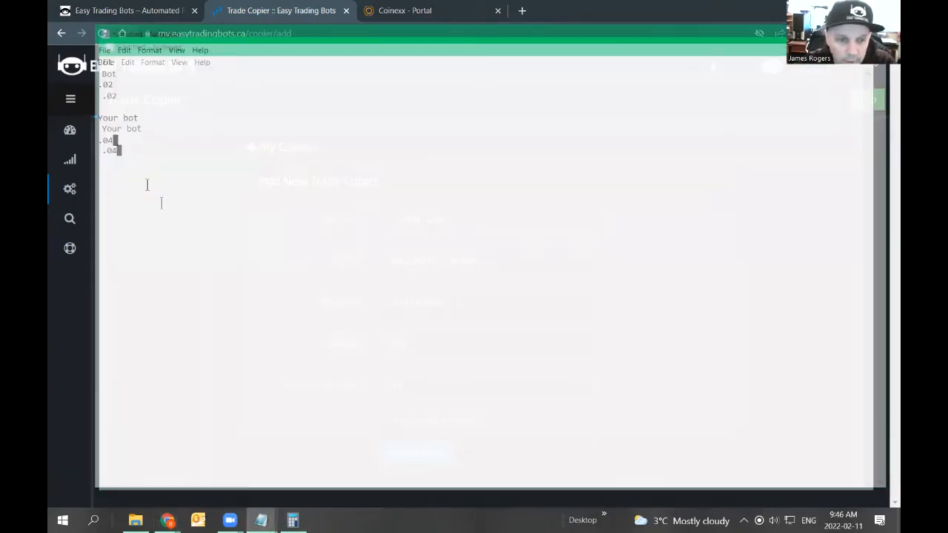
pyautogui.moveTo(119, 85); pyautogui.dragTo(96, 85)
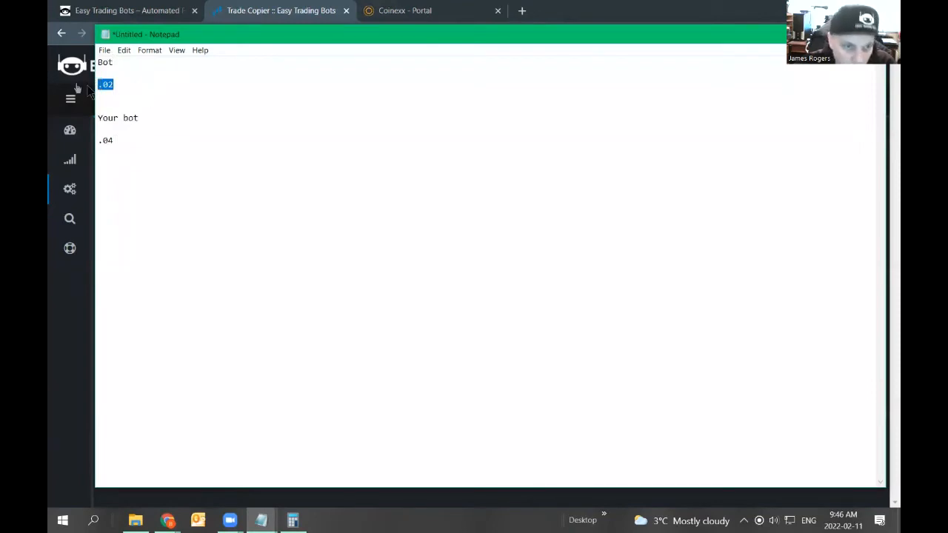
pyautogui.click(115, 85)
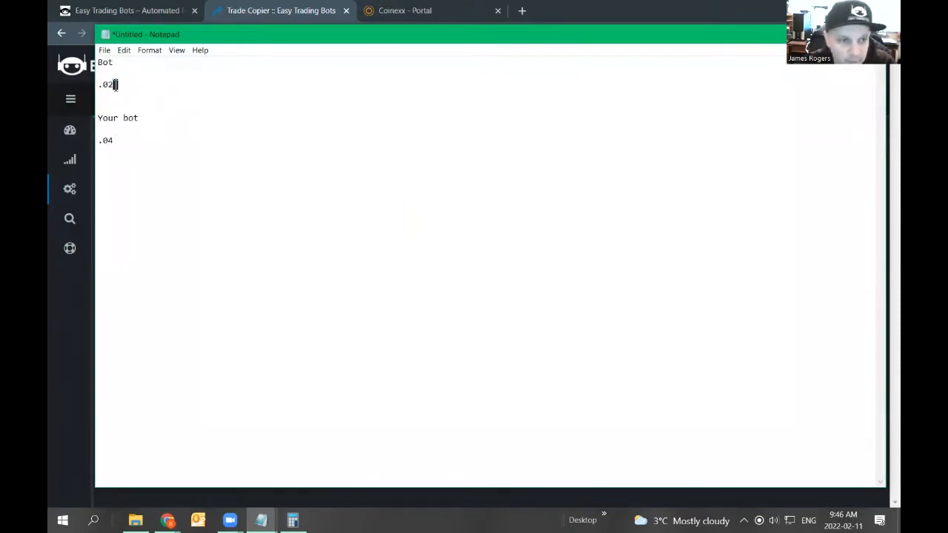
pyautogui.hotkey('alt', 'Tab')
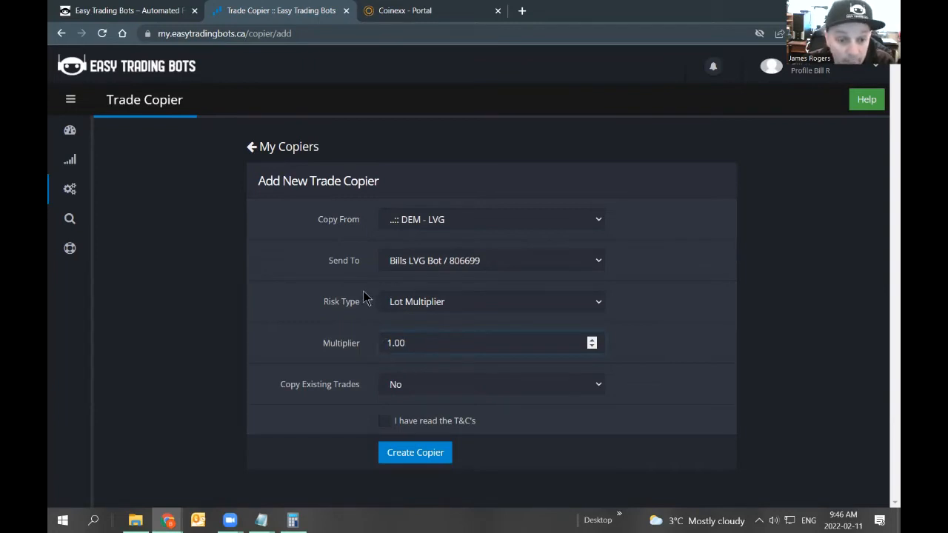
pyautogui.click(411, 342)
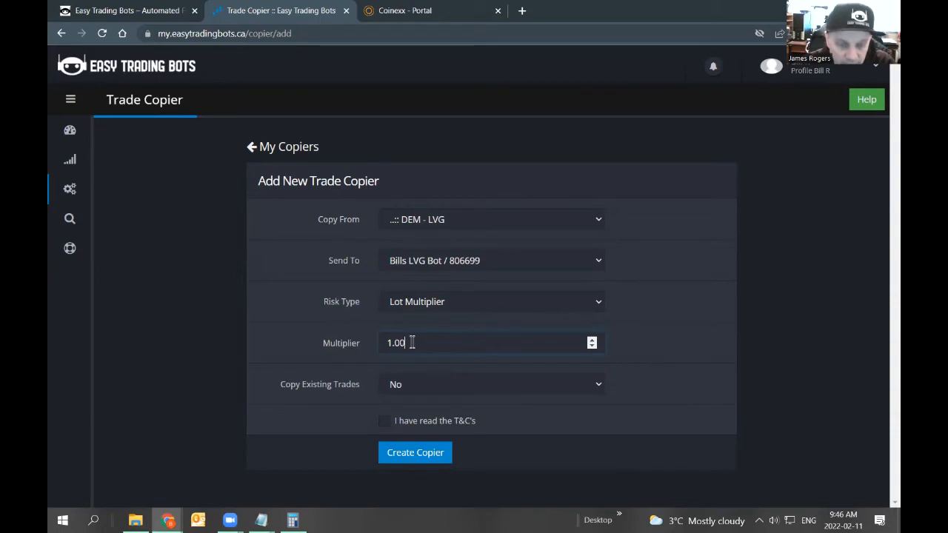
pyautogui.click(419, 304)
pyautogui.click(419, 303)
pyautogui.moveTo(416, 342); pyautogui.dragTo(374, 349)
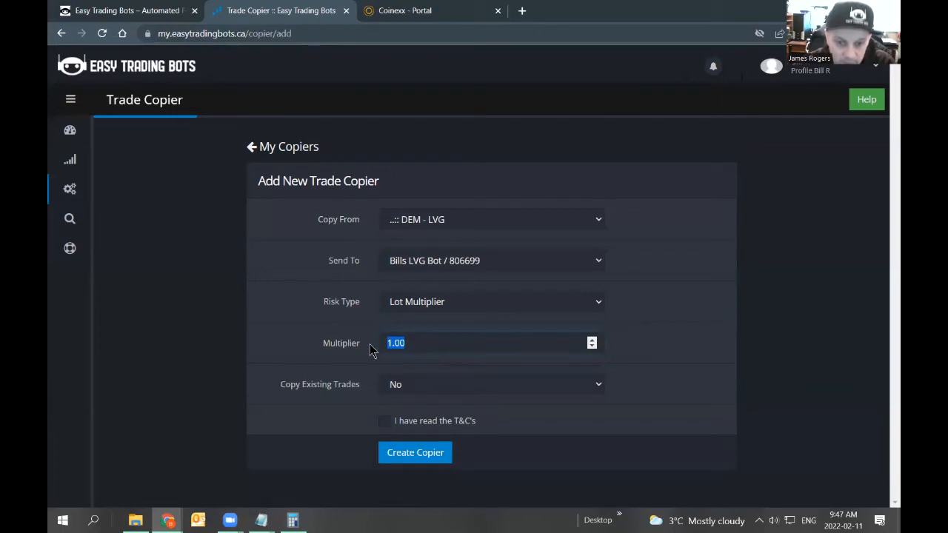
pyautogui.moveTo(372, 351); pyautogui.dragTo(370, 391)
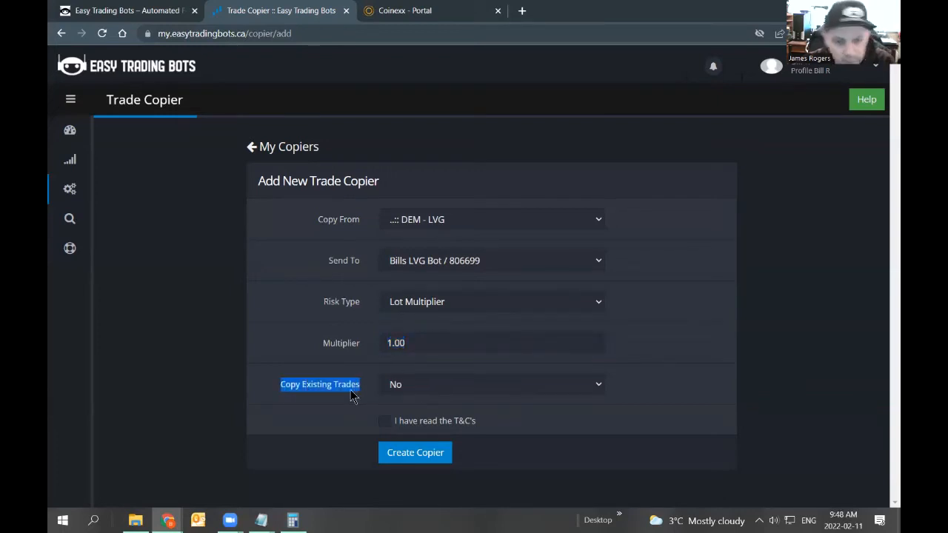
pyautogui.click(406, 389)
pyautogui.click(396, 413)
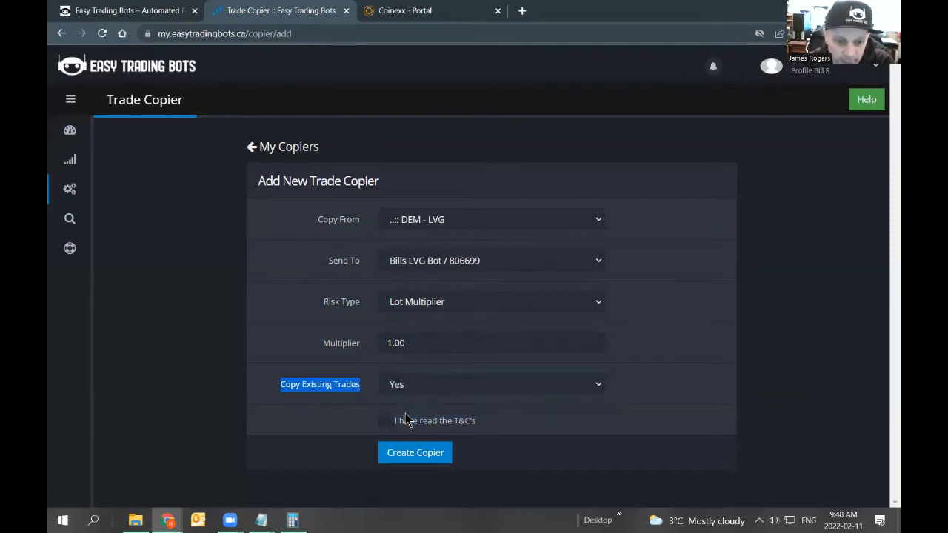
pyautogui.click(414, 393)
pyautogui.click(415, 412)
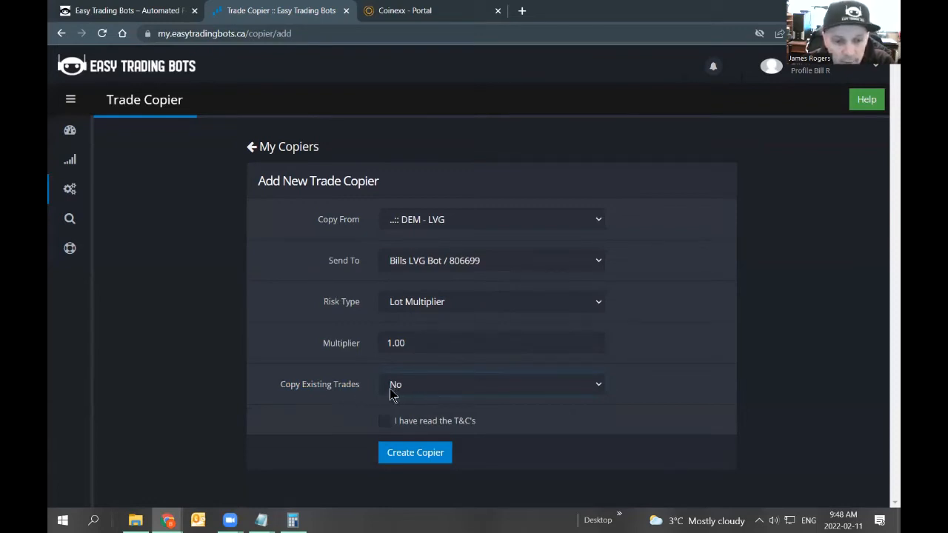
# Accept the terms and conditions and create the copier.
pyautogui.click(384, 421)
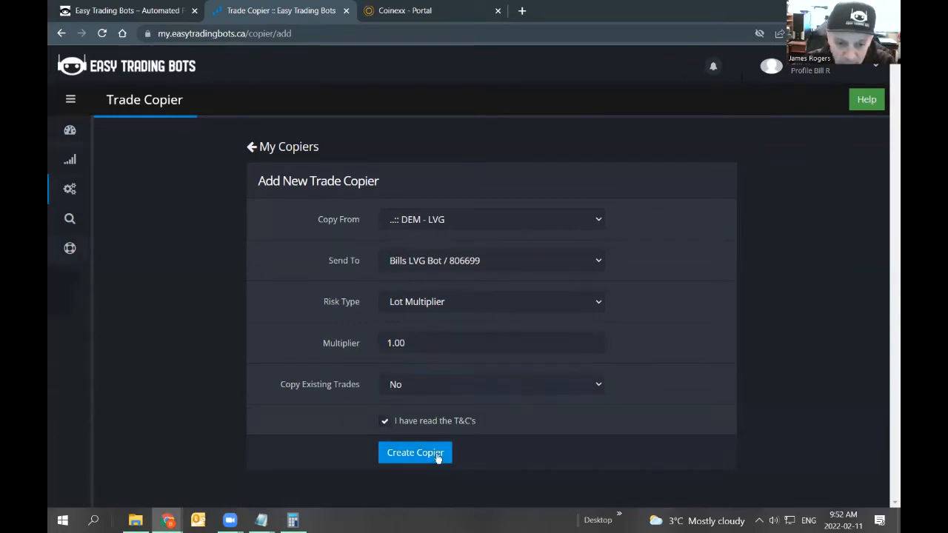
pyautogui.click(438, 458)
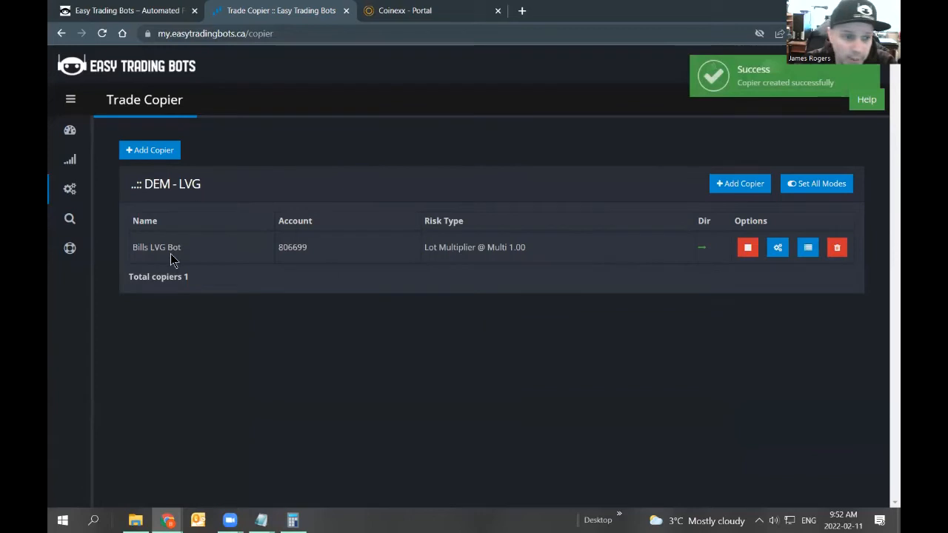
# Set the copier mode to Monitor existing trades only.
pyautogui.moveTo(427, 247); pyautogui.dragTo(528, 253)
pyautogui.click(521, 248)
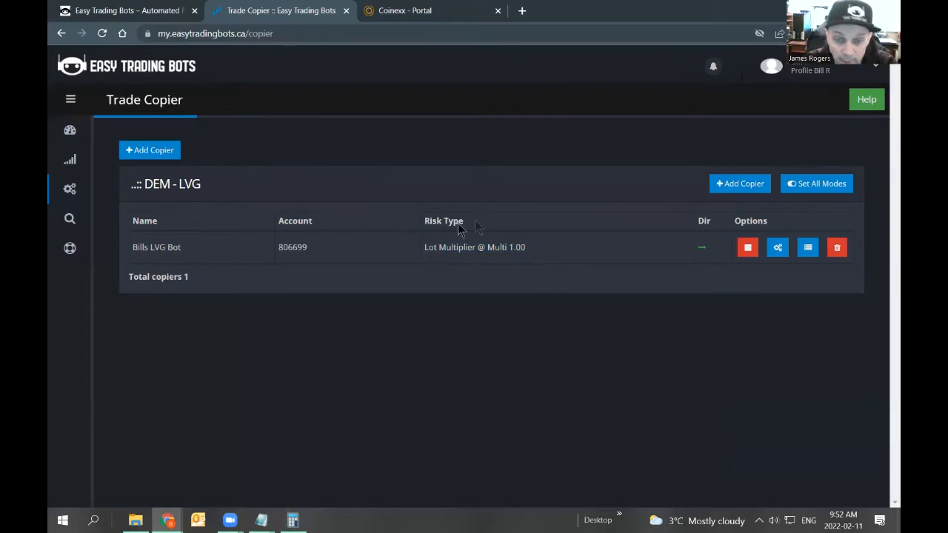
pyautogui.click(747, 249)
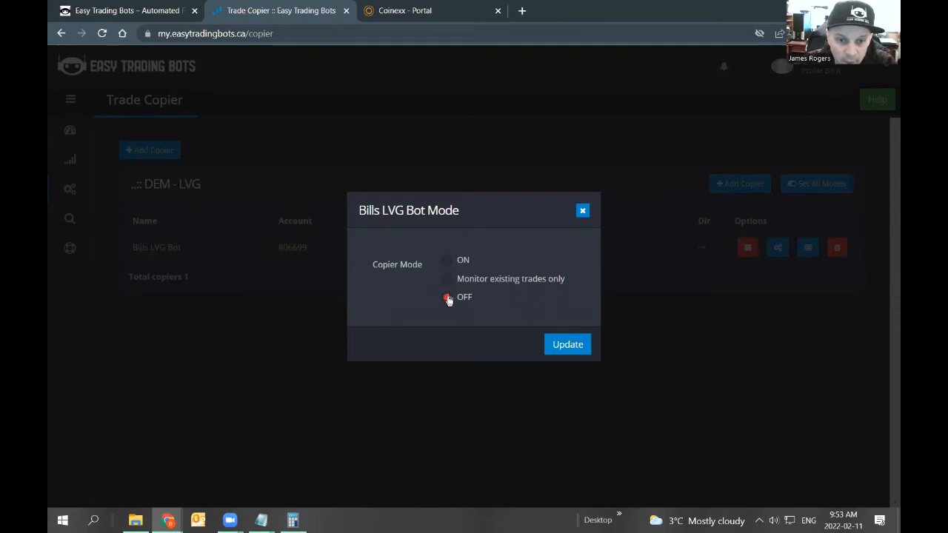
pyautogui.click(447, 260)
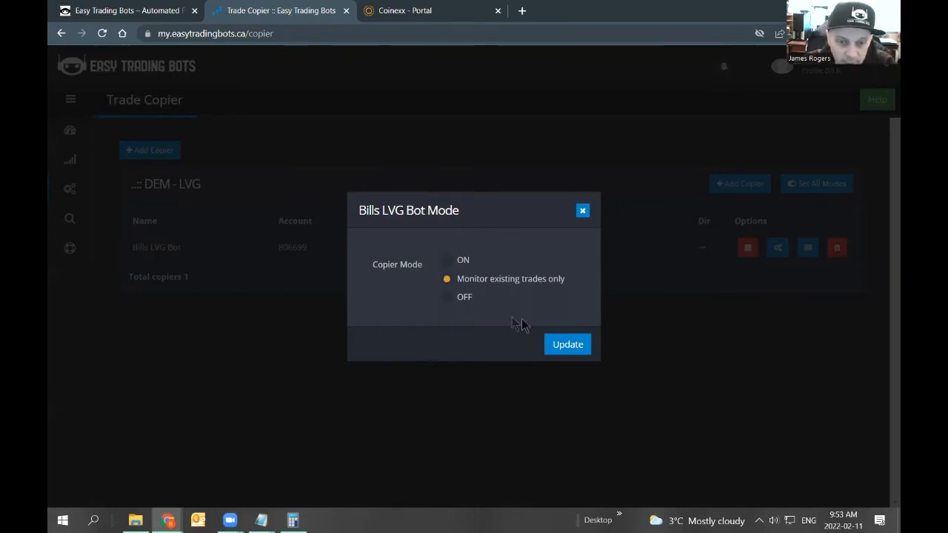
pyautogui.click(568, 344)
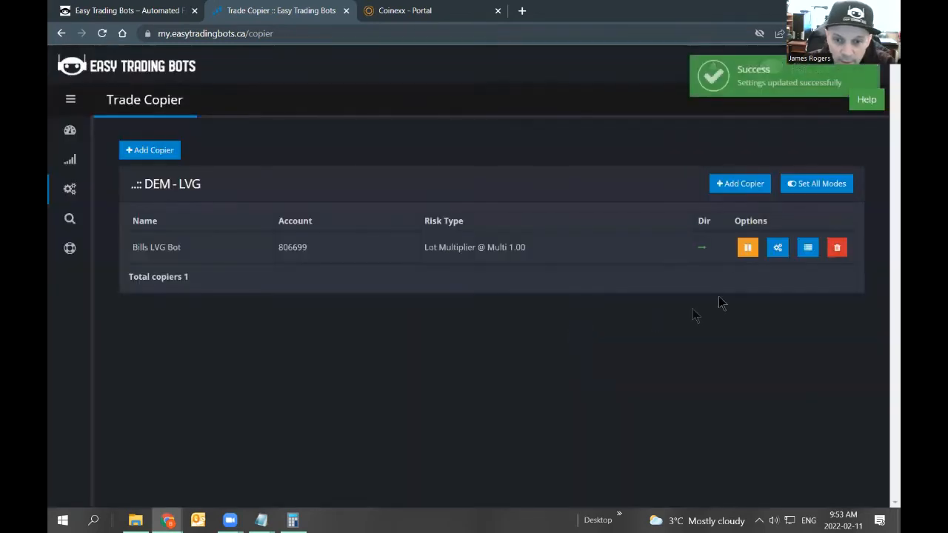
# Switch the copier mode off.
pyautogui.click(747, 255)
pyautogui.click(555, 340)
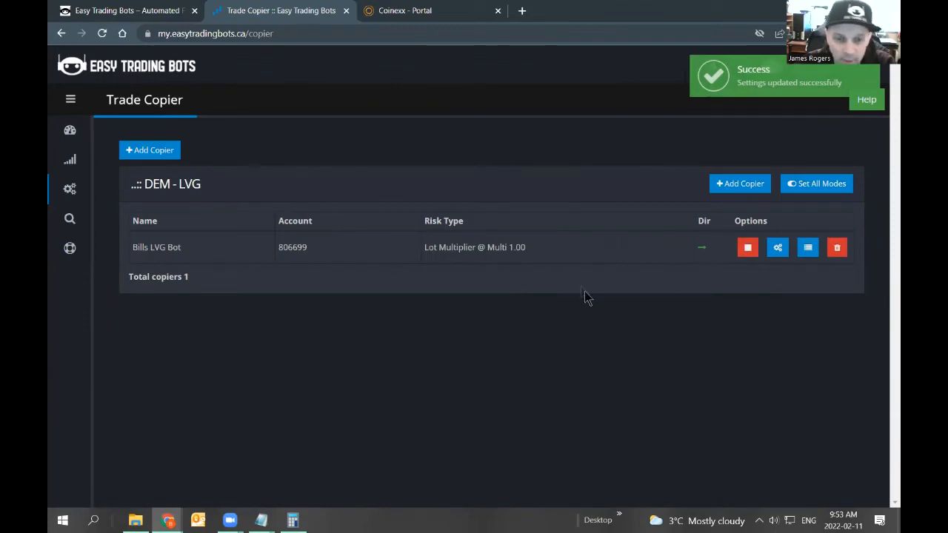
# Set the copier mode back to Monitor existing trades only.
pyautogui.click(746, 248)
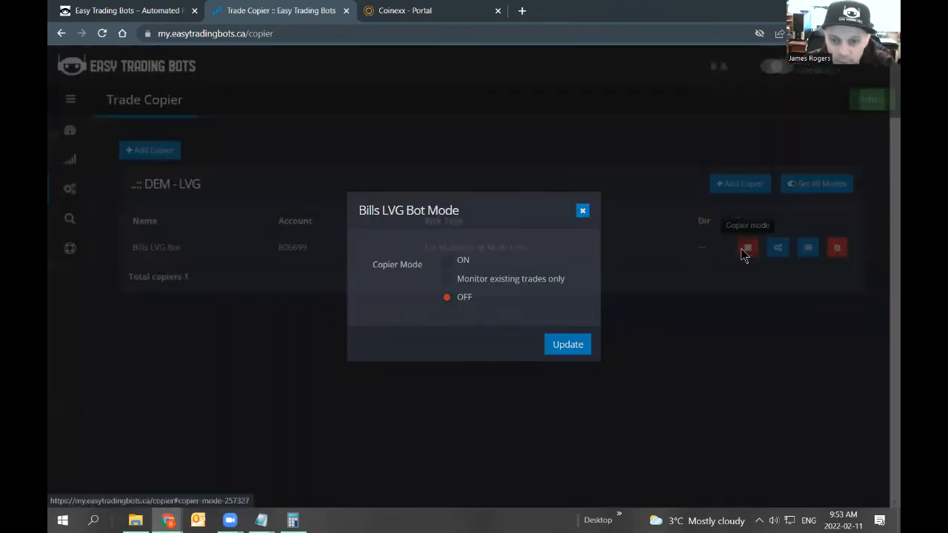
pyautogui.click(448, 280)
pyautogui.click(567, 346)
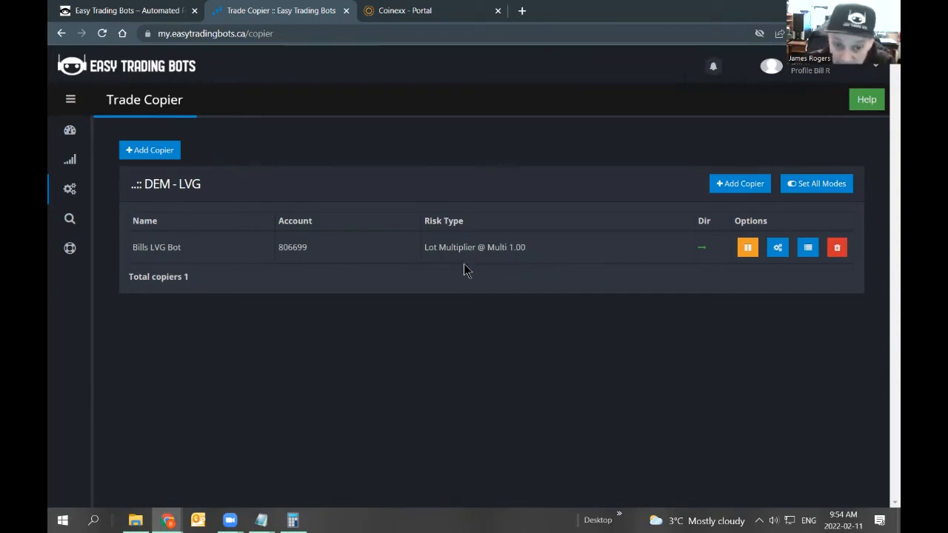
pyautogui.moveTo(533, 247)
pyautogui.mouseDown()
pyautogui.moveTo(461, 252)
pyautogui.moveTo(521, 250)
pyautogui.mouseUp()
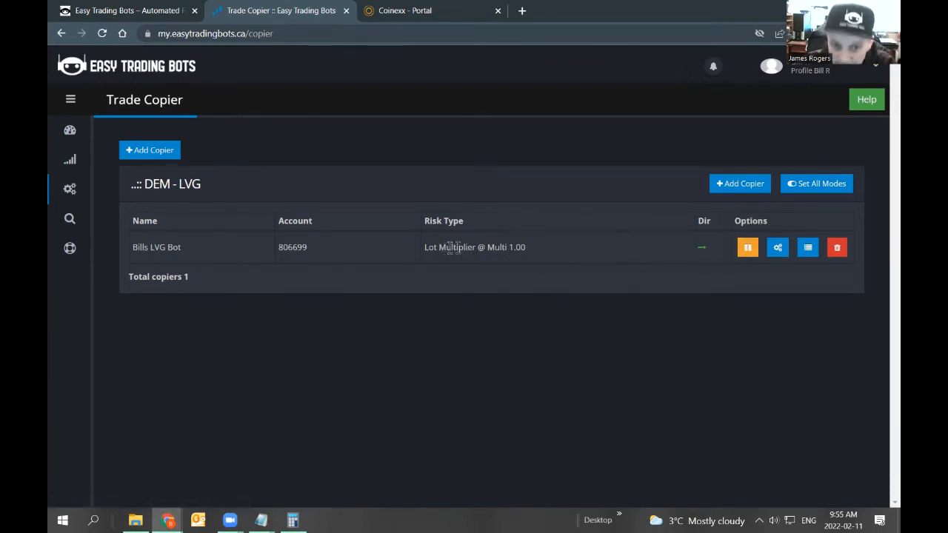
pyautogui.moveTo(442, 249); pyautogui.dragTo(536, 253)
pyautogui.click(537, 254)
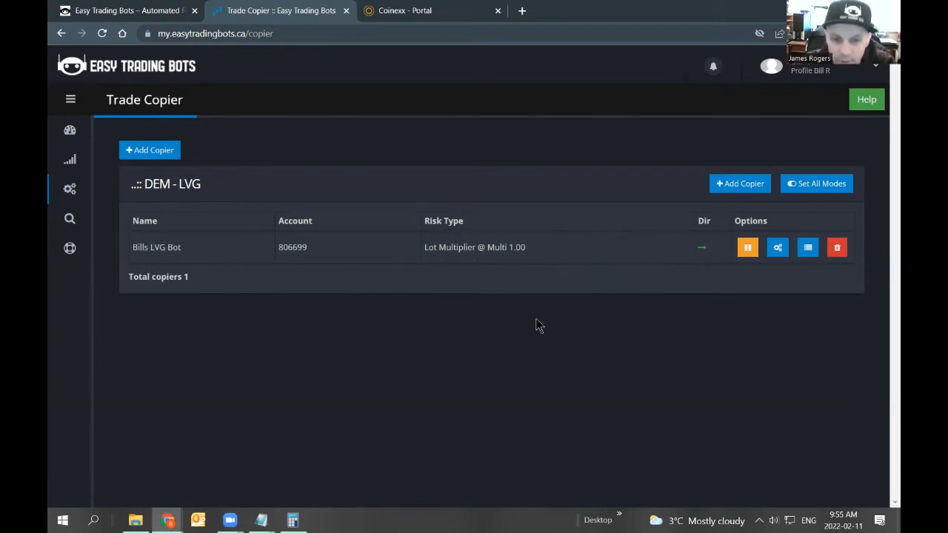
# Toggle the copier off from the copier list.
pyautogui.click(749, 251)
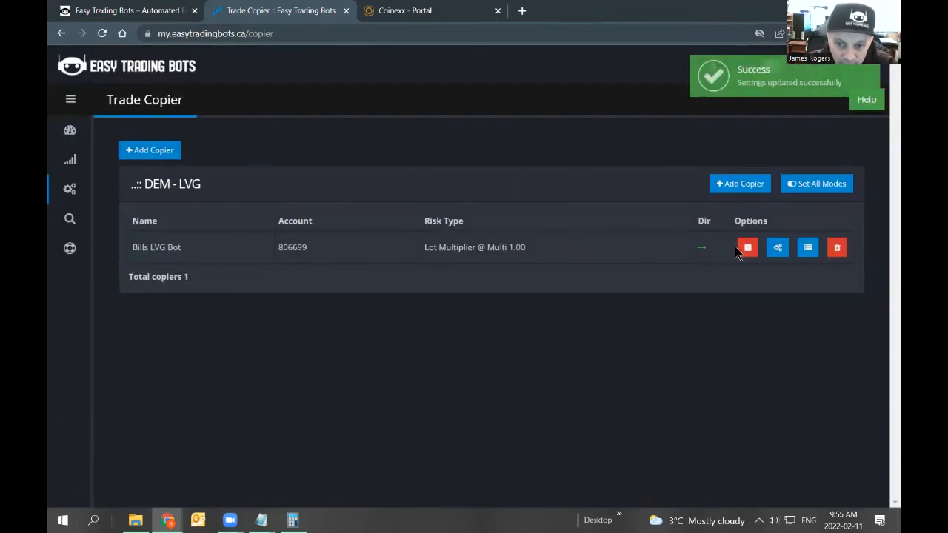
pyautogui.moveTo(530, 248); pyautogui.dragTo(469, 251)
pyautogui.click(489, 251)
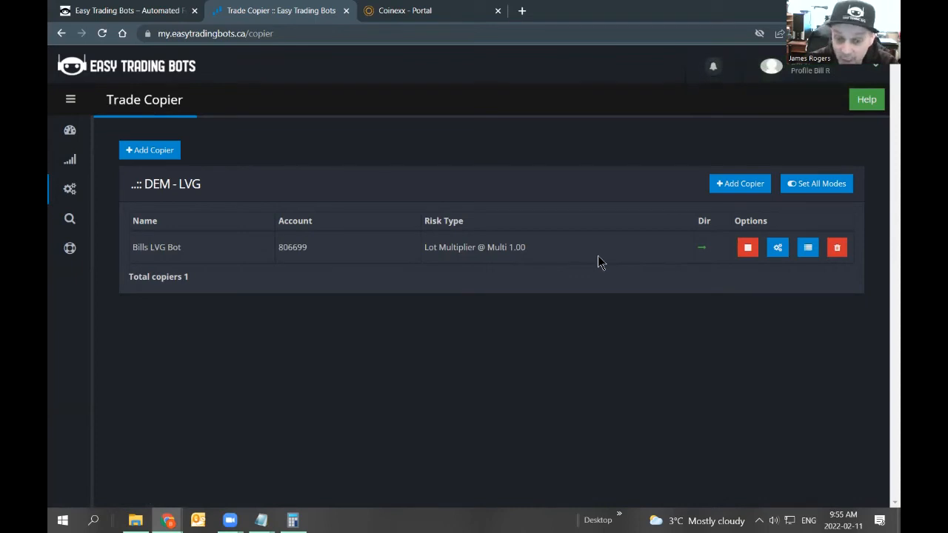
pyautogui.moveTo(571, 249); pyautogui.dragTo(429, 259)
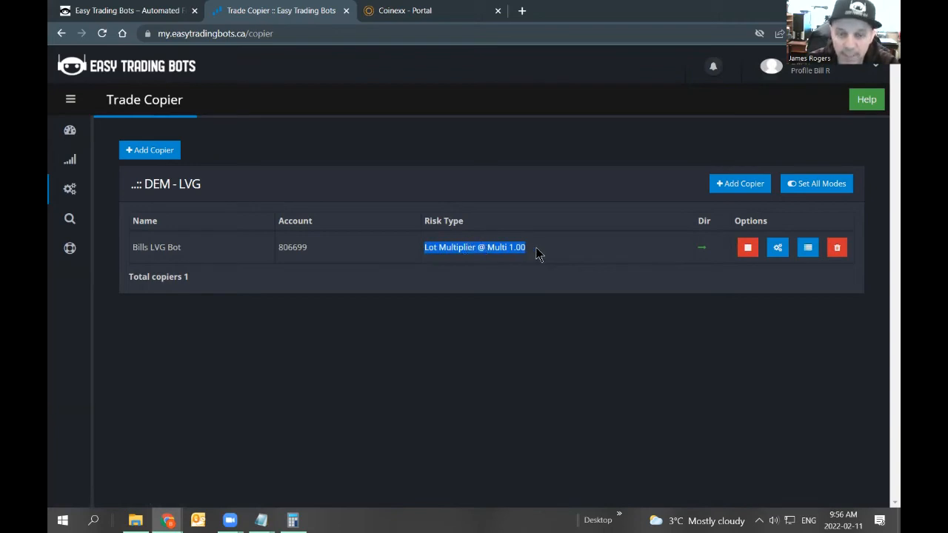
# Set the copier mode to ON.
pyautogui.click(748, 247)
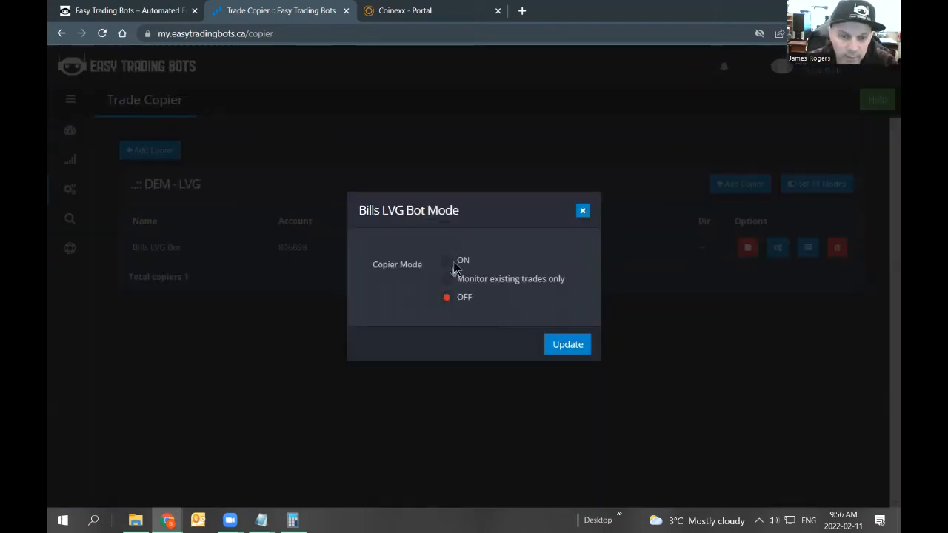
pyautogui.moveTo(565, 281); pyautogui.dragTo(447, 278)
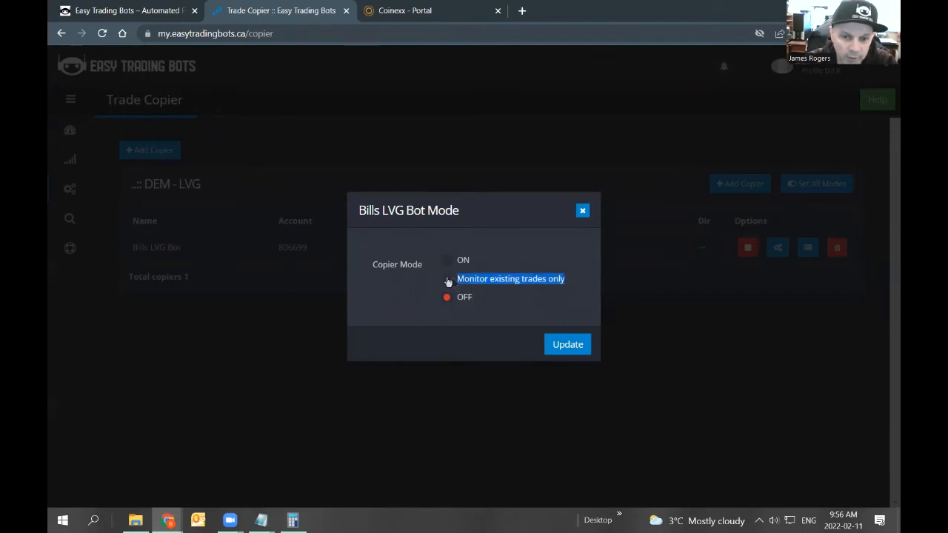
pyautogui.click(411, 329)
pyautogui.click(564, 344)
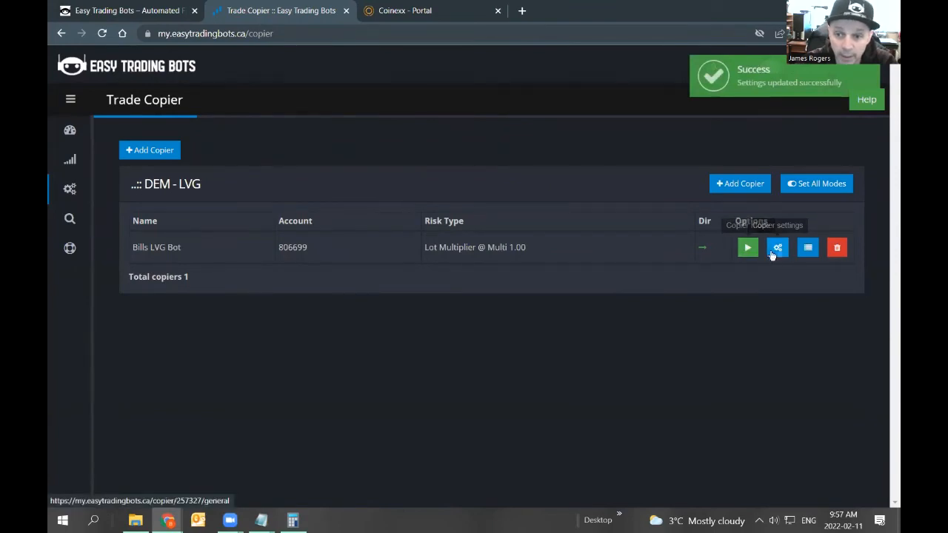
# Open the Bills LVG Bot copier's risk settings and set Reverse Trades to No.
pyautogui.click(780, 250)
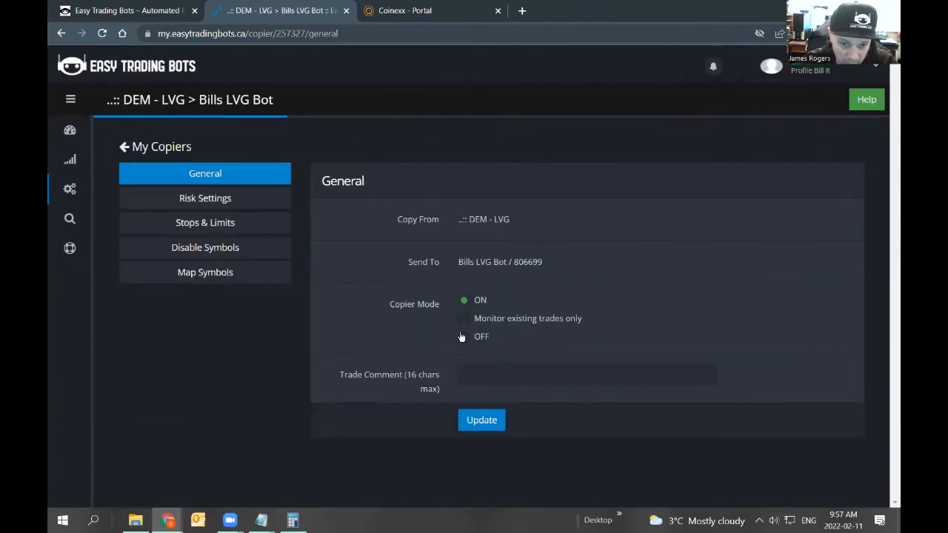
pyautogui.click(204, 202)
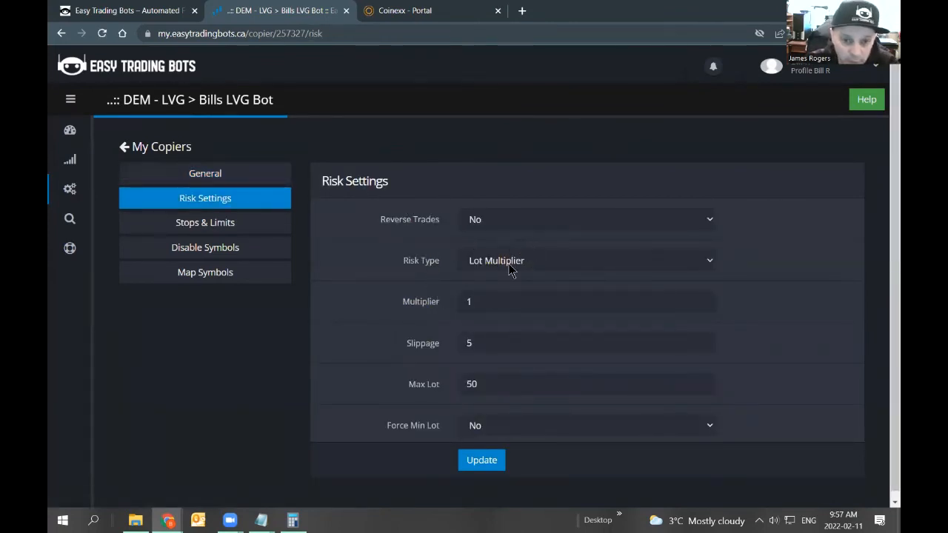
pyautogui.click(483, 223)
pyautogui.click(484, 222)
pyautogui.click(482, 225)
pyautogui.click(482, 225)
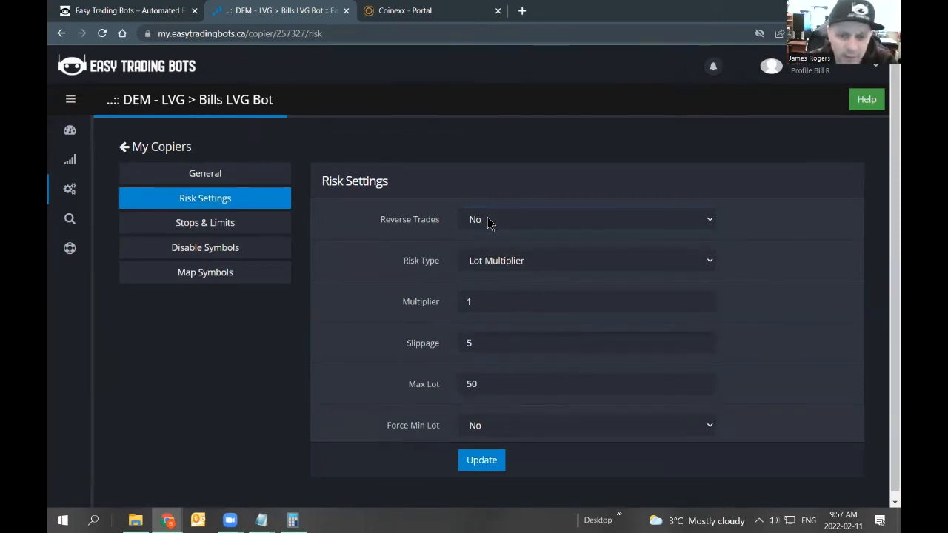
pyautogui.click(488, 223)
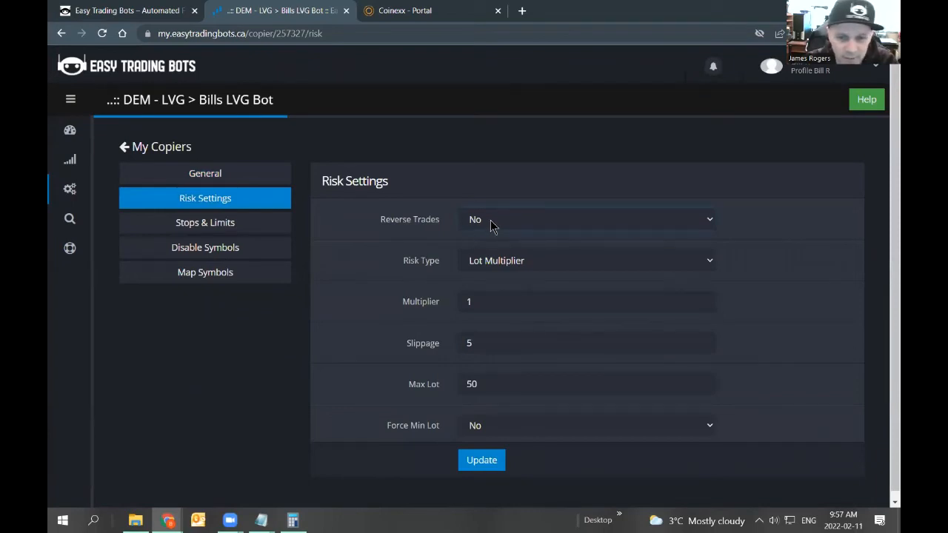
pyautogui.moveTo(383, 226); pyautogui.dragTo(437, 233)
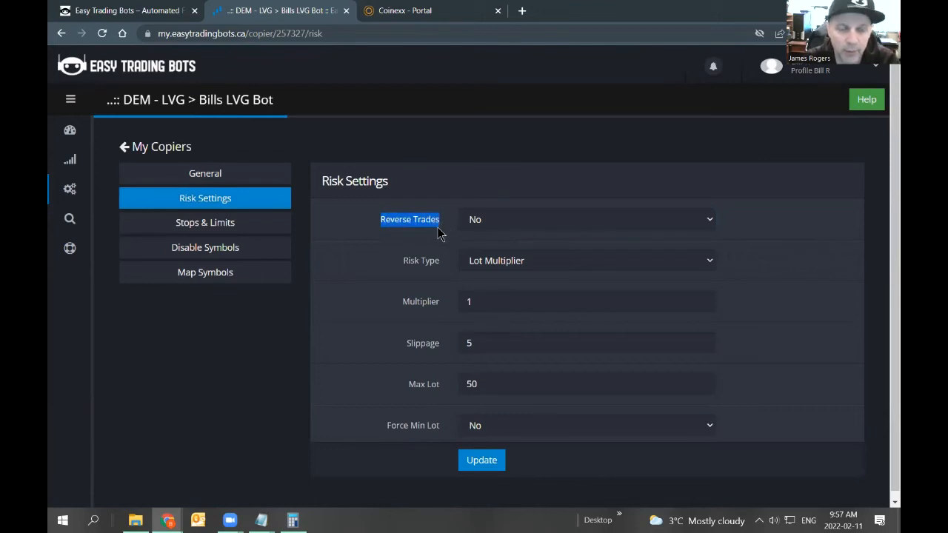
pyautogui.click(485, 225)
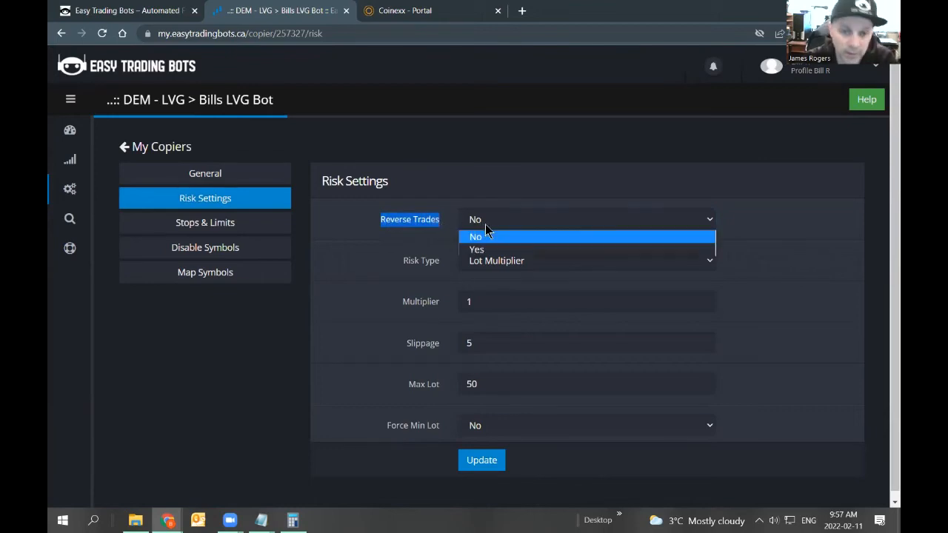
pyautogui.click(481, 236)
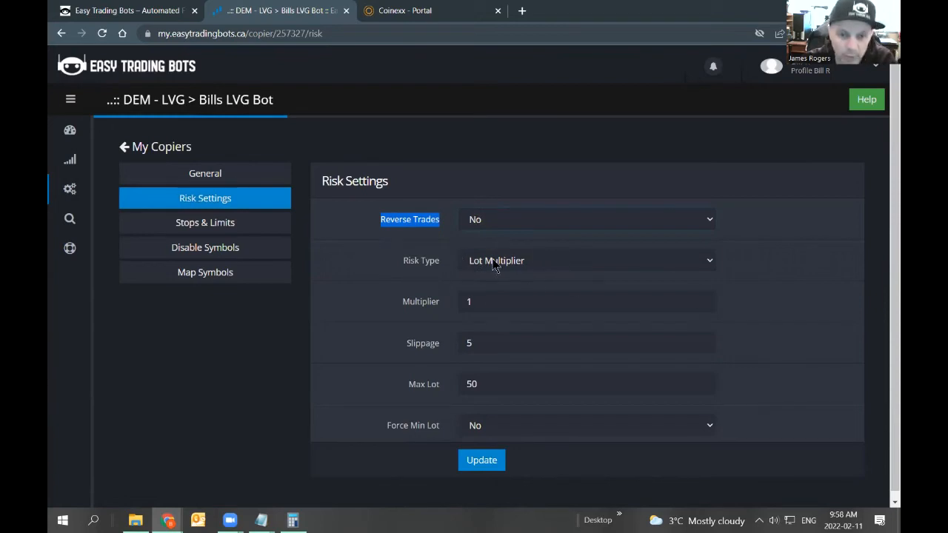
# Set the copier's slippage to 10.
pyautogui.doubleClick(468, 302)
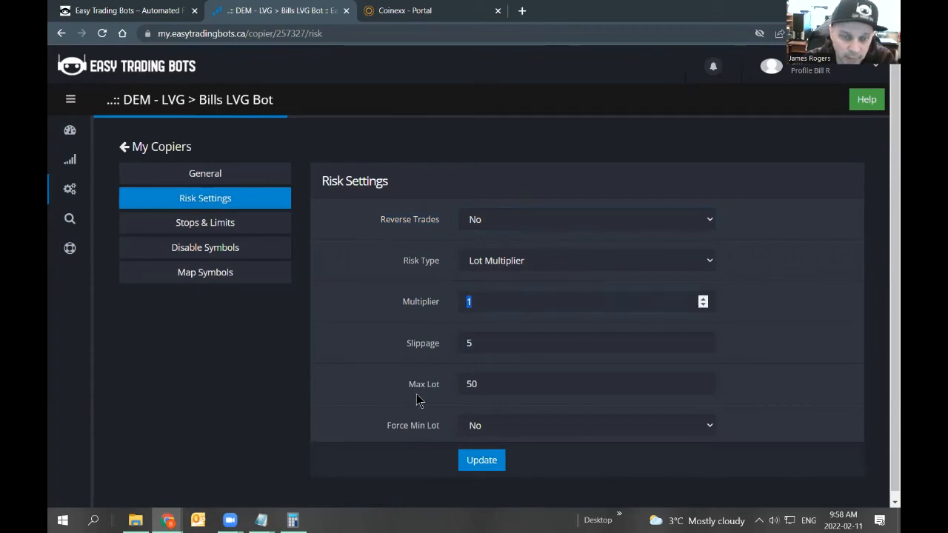
pyautogui.moveTo(397, 343); pyautogui.dragTo(433, 345)
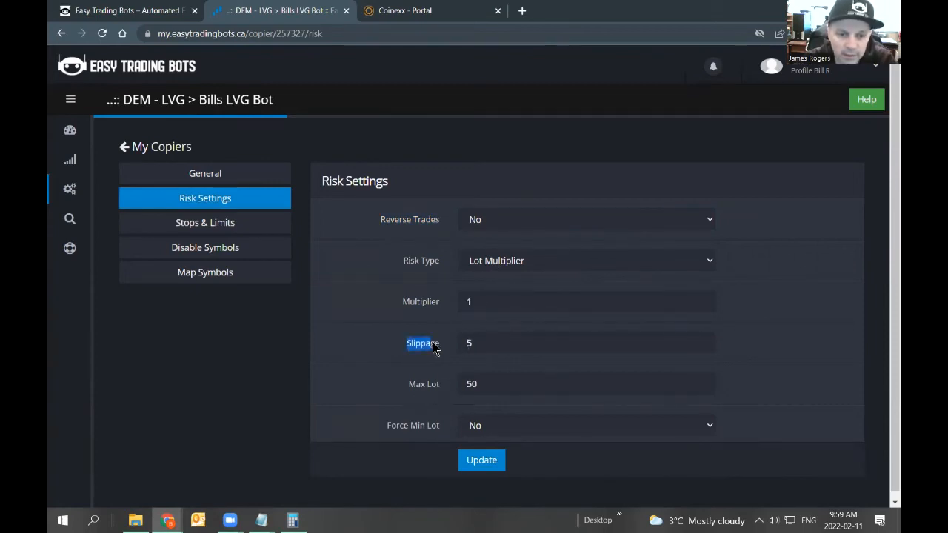
pyautogui.click(488, 344)
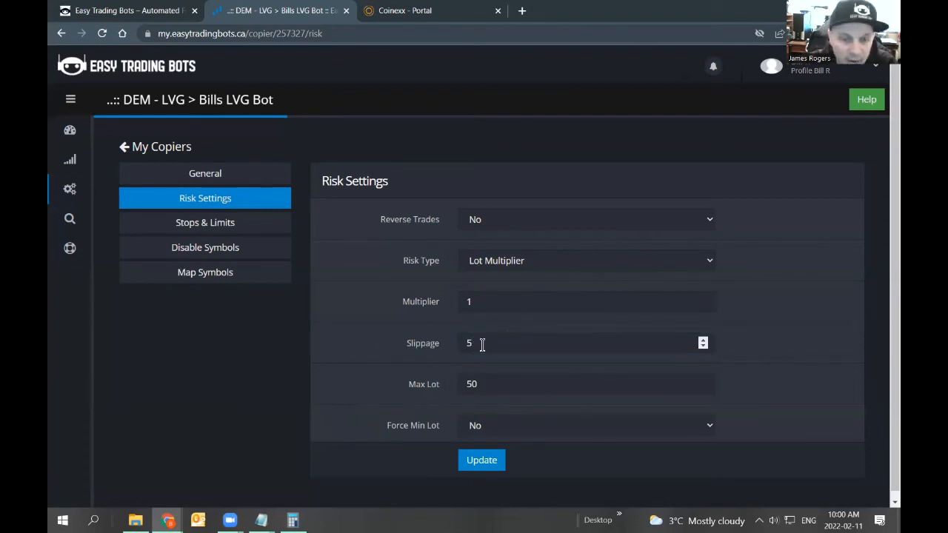
pyautogui.moveTo(482, 342); pyautogui.dragTo(440, 346)
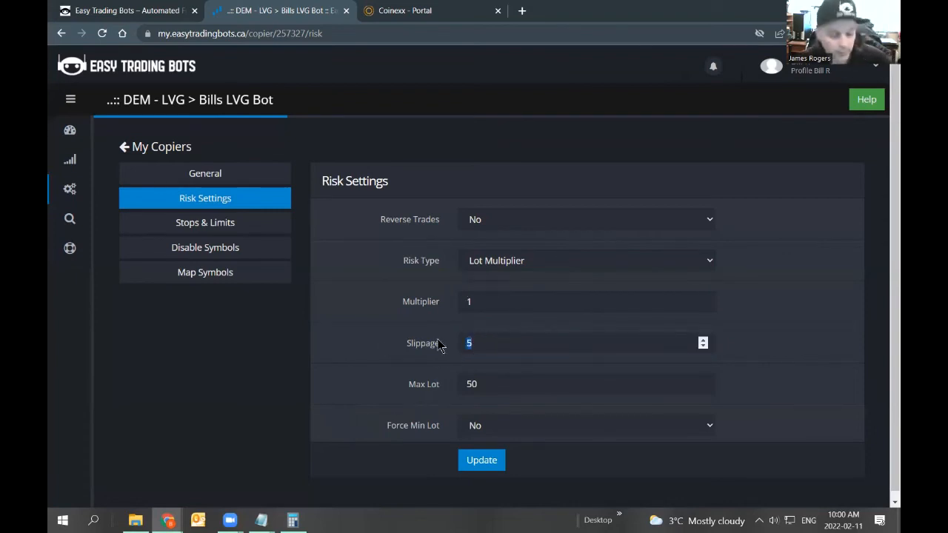
pyautogui.write('10')
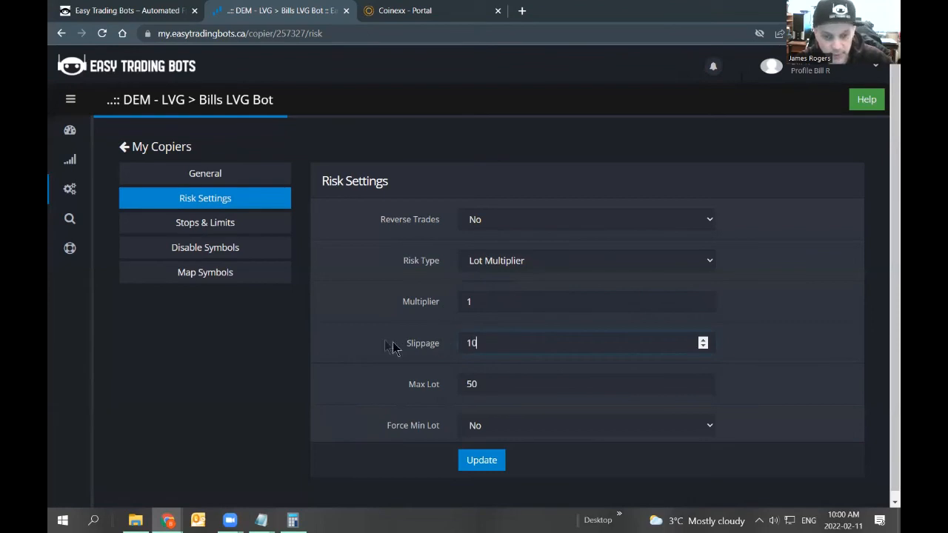
pyautogui.moveTo(485, 347); pyautogui.dragTo(370, 383)
pyautogui.click(489, 343)
pyautogui.moveTo(476, 343); pyautogui.dragTo(459, 341)
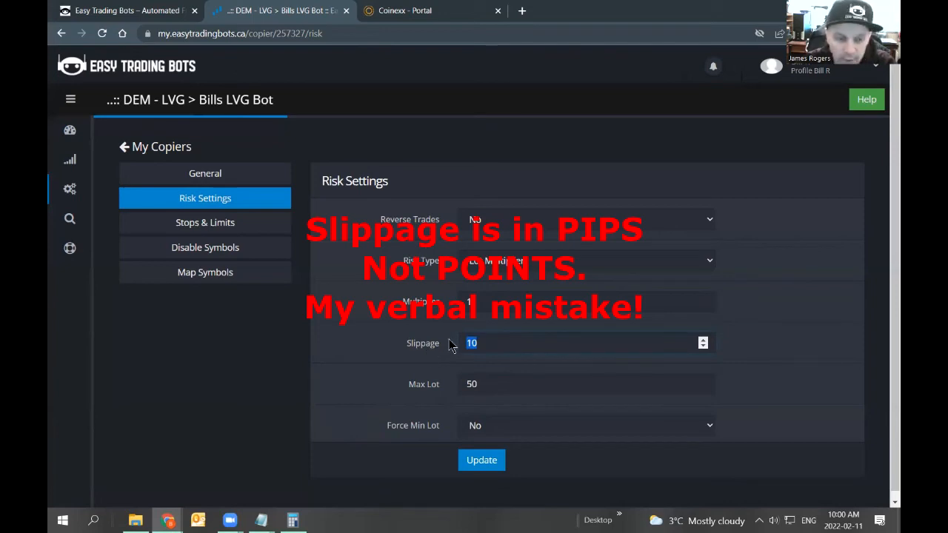
pyautogui.click(490, 342)
pyautogui.moveTo(485, 342); pyautogui.dragTo(458, 351)
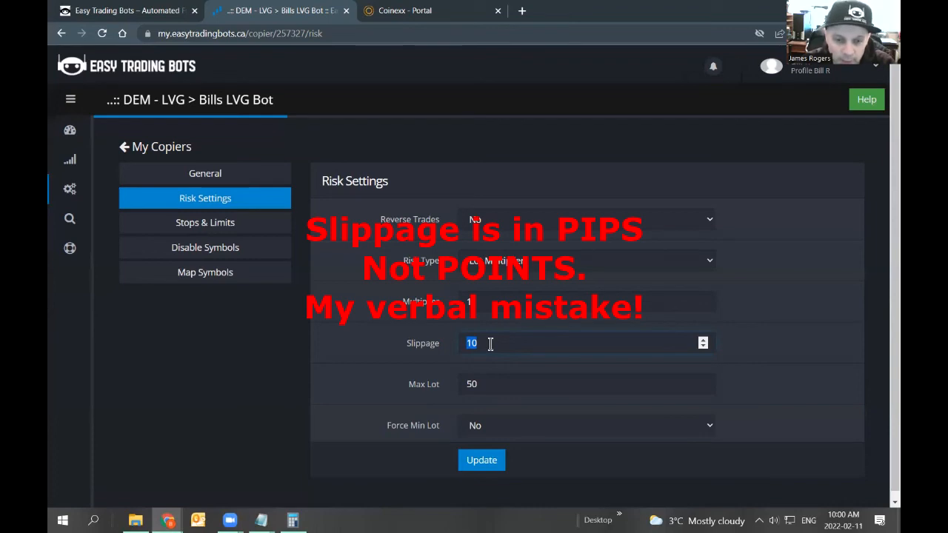
pyautogui.moveTo(406, 341); pyautogui.dragTo(479, 389)
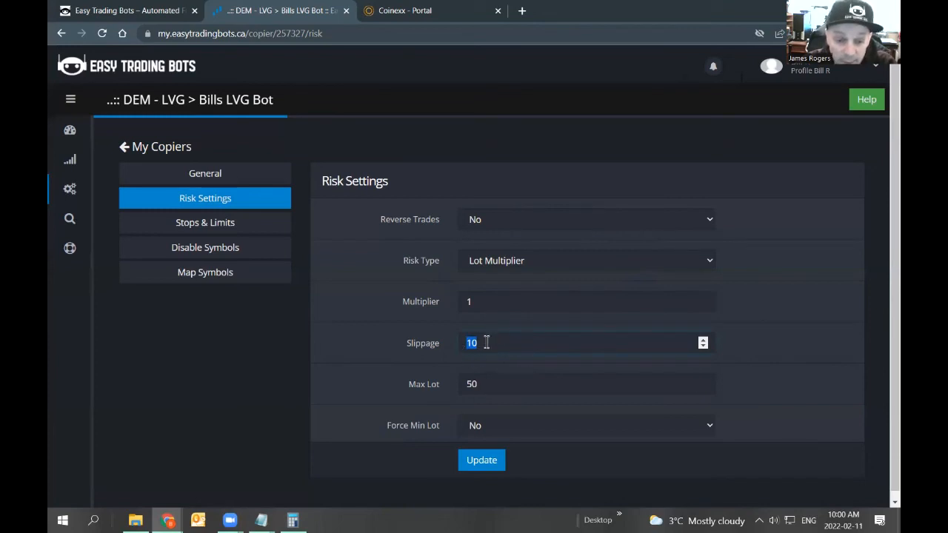
pyautogui.click(495, 362)
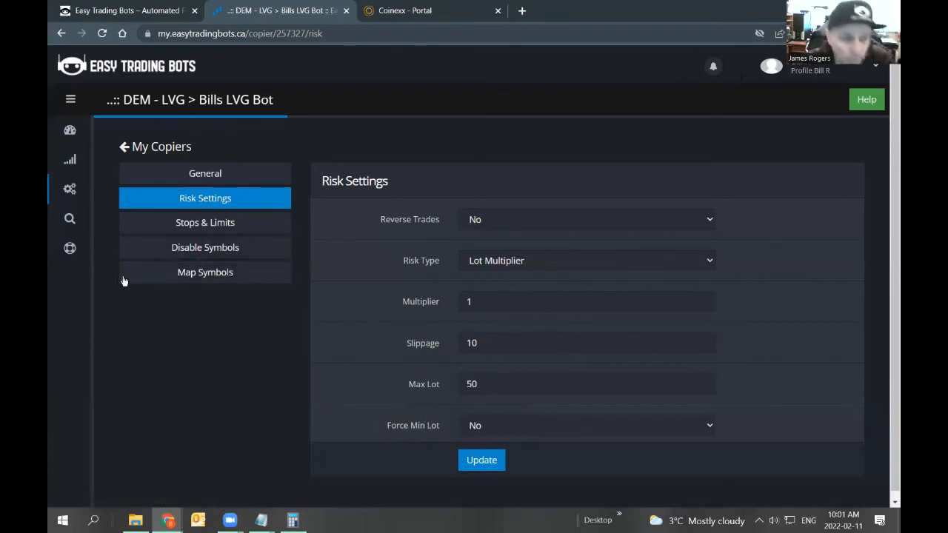
# Open the Help Center's knowledge base.
pyautogui.moveTo(74, 252)
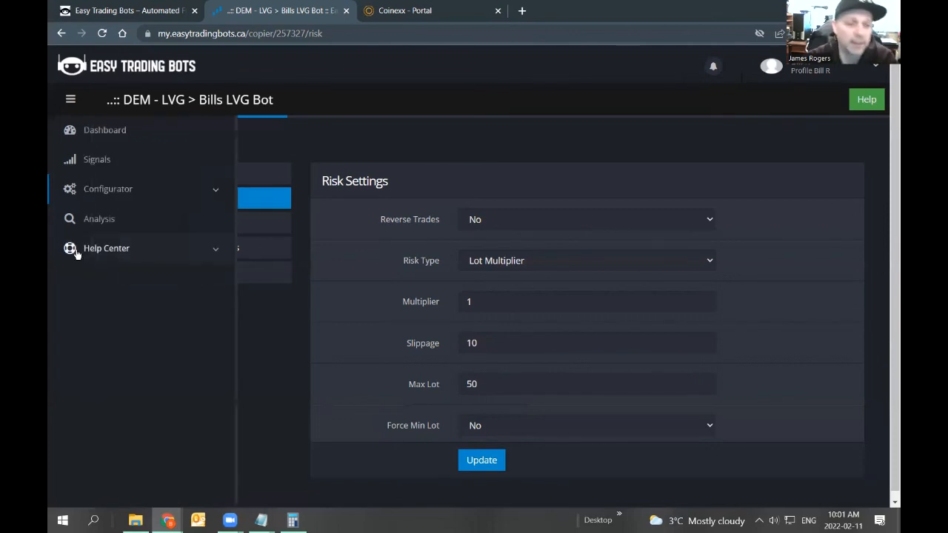
pyautogui.click(119, 257)
pyautogui.click(125, 284)
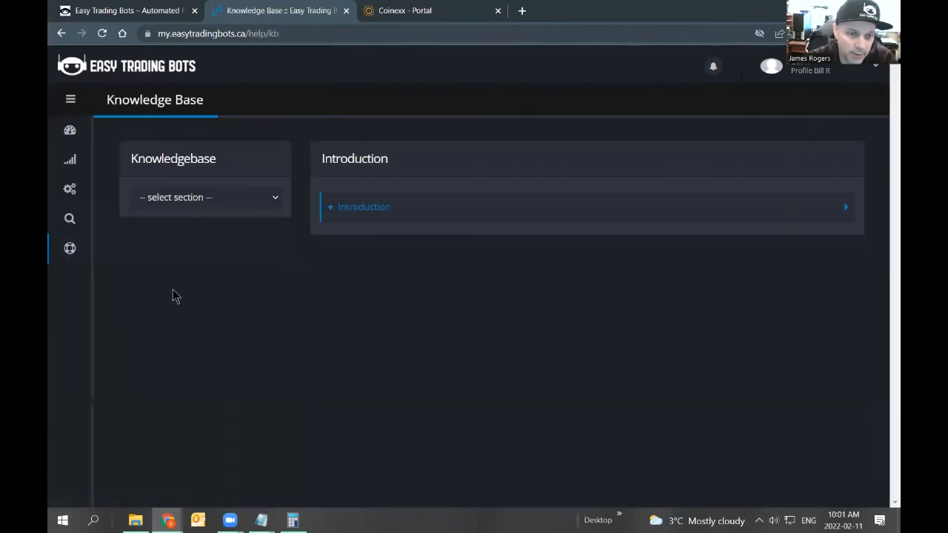
# Go to the dashboard and open the DEM - LVG account's analysis to review its stats, open trades and growth chart.
pyautogui.click(198, 206)
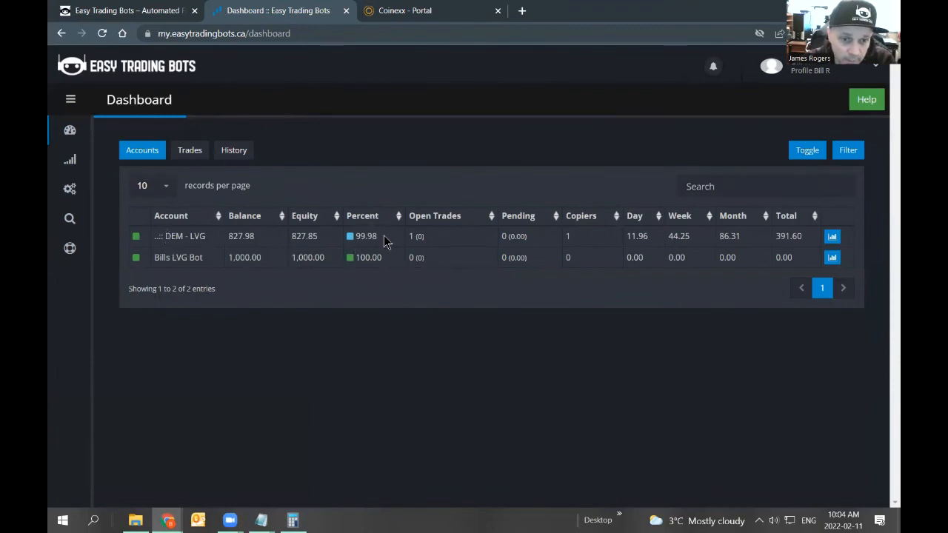
pyautogui.moveTo(385, 243); pyautogui.dragTo(356, 238)
pyautogui.click(357, 239)
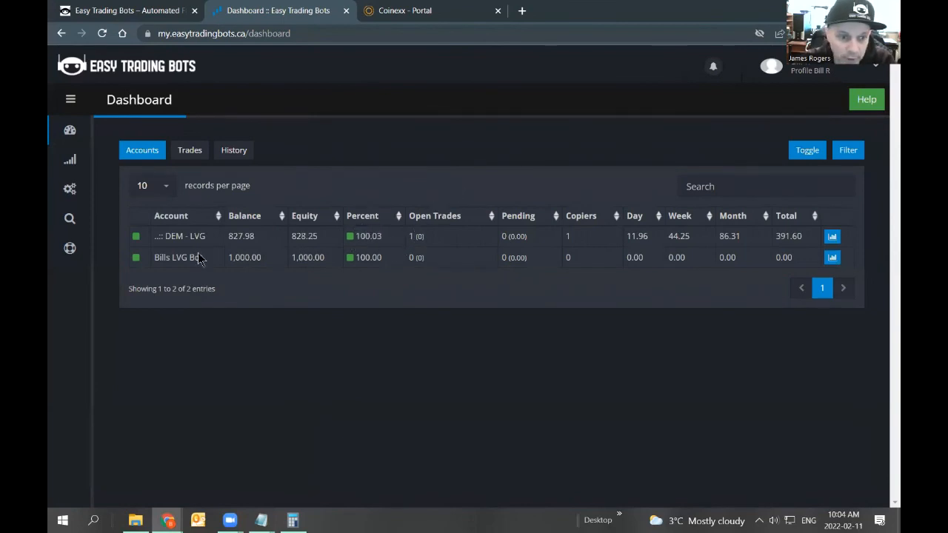
pyautogui.moveTo(377, 239); pyautogui.dragTo(365, 239)
pyautogui.click(371, 239)
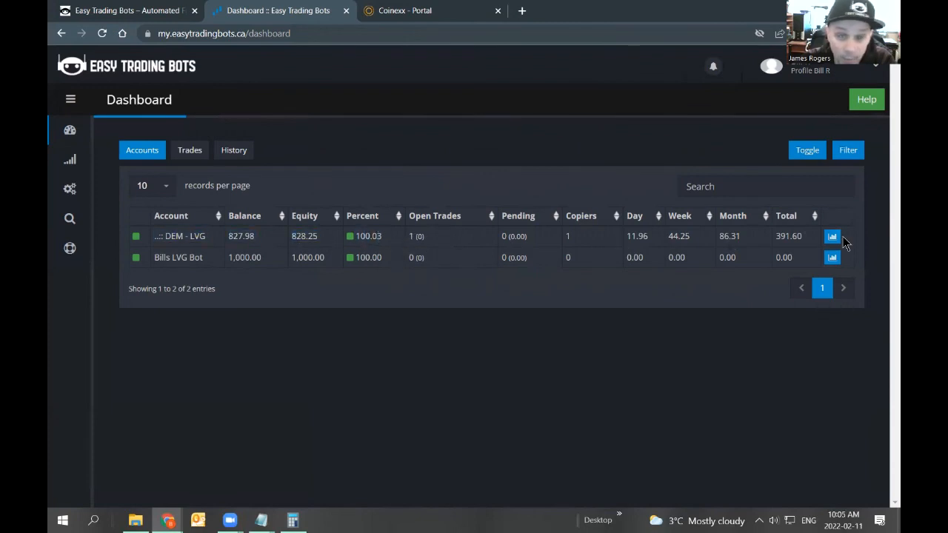
pyautogui.click(833, 236)
pyautogui.scroll(-10, 562, 318)
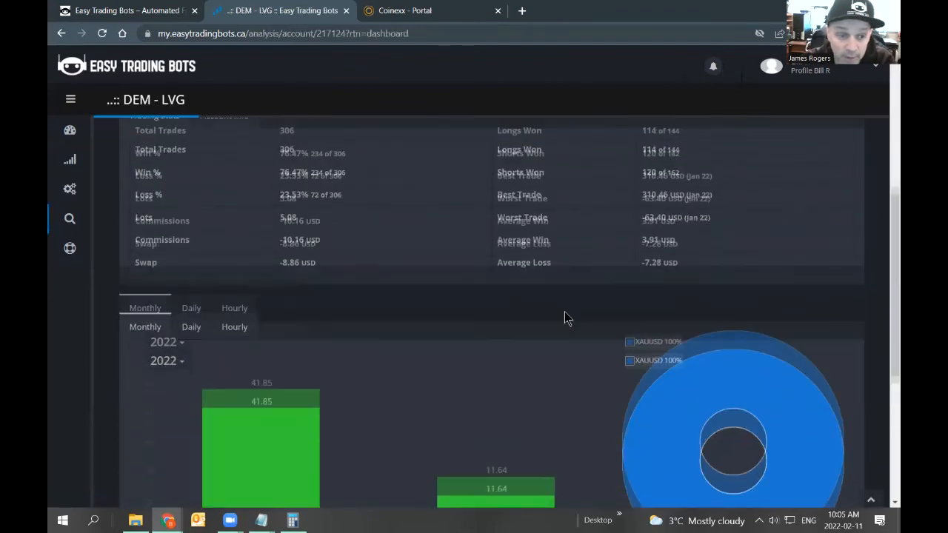
pyautogui.moveTo(843, 413); pyautogui.dragTo(815, 413)
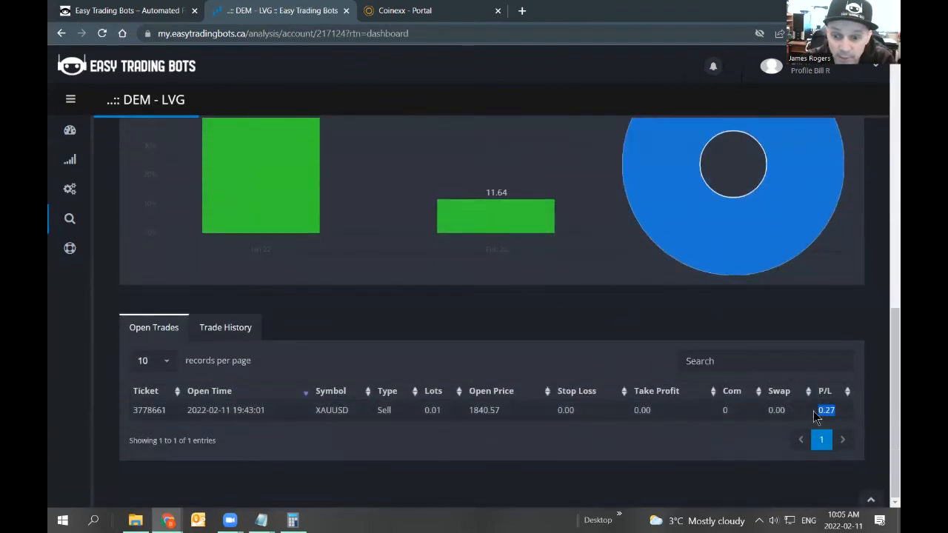
pyautogui.scroll(10, 457, 419)
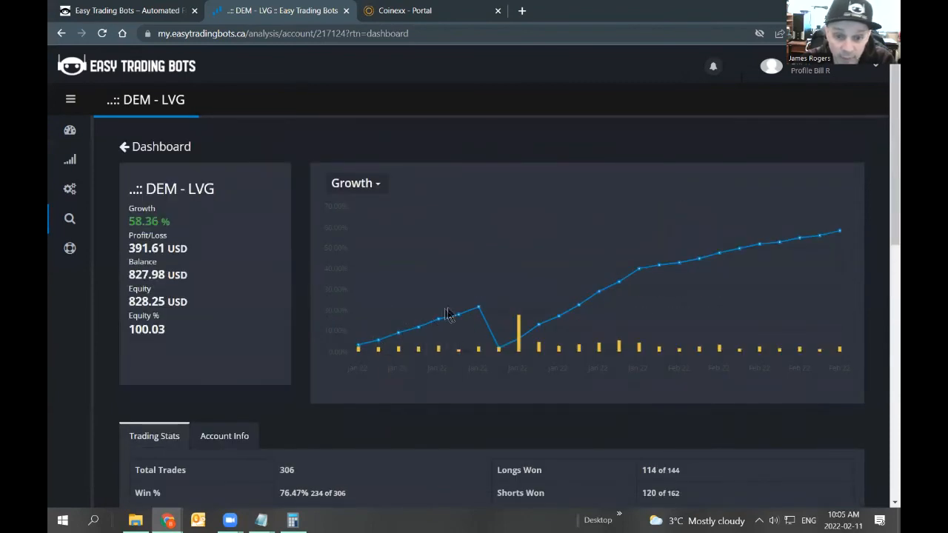
pyautogui.moveTo(478, 311)
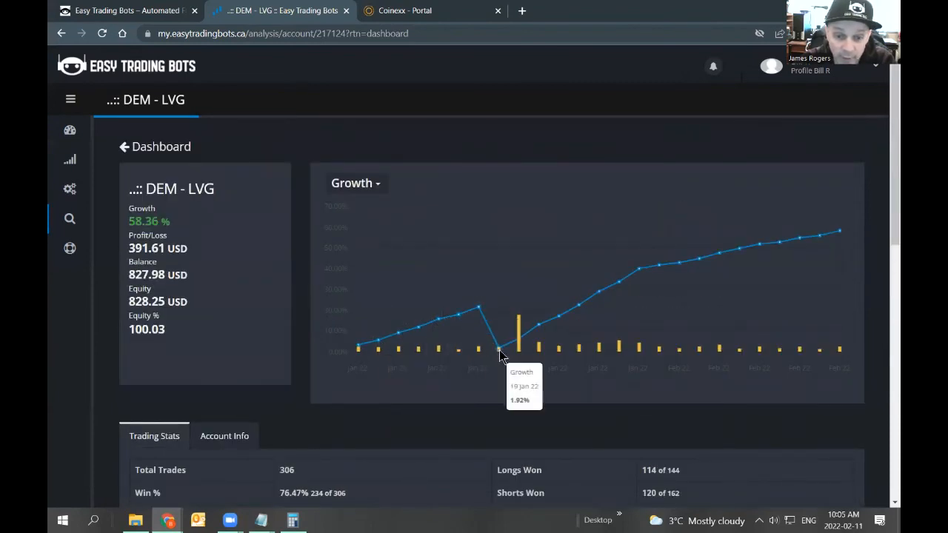
pyautogui.moveTo(503, 357)
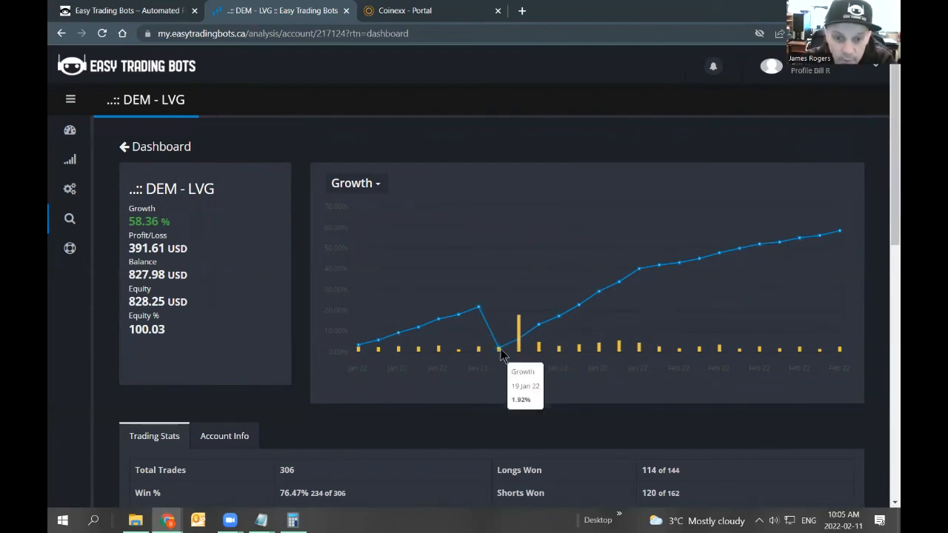
# Return to the dashboard and compare both accounts' balance, equity and percent figures.
pyautogui.click(162, 148)
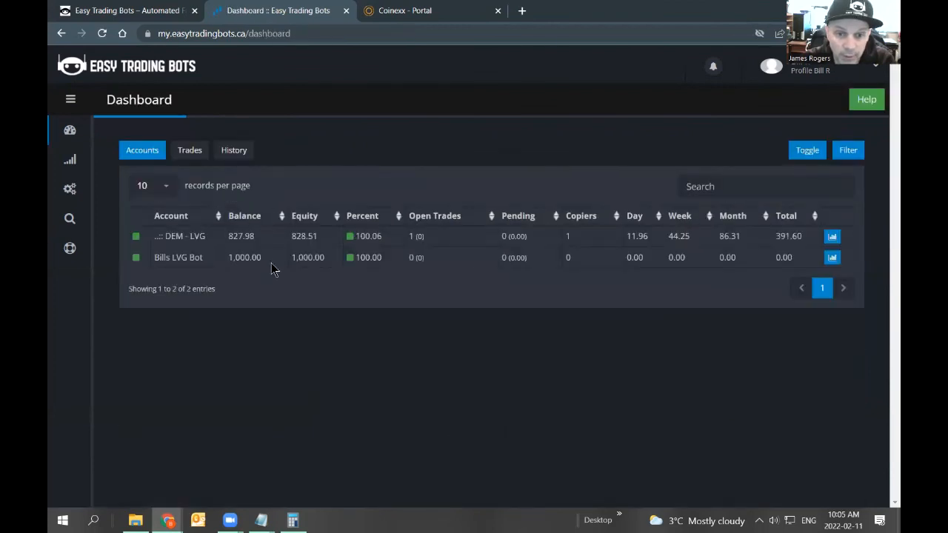
pyautogui.moveTo(156, 243); pyautogui.dragTo(798, 267)
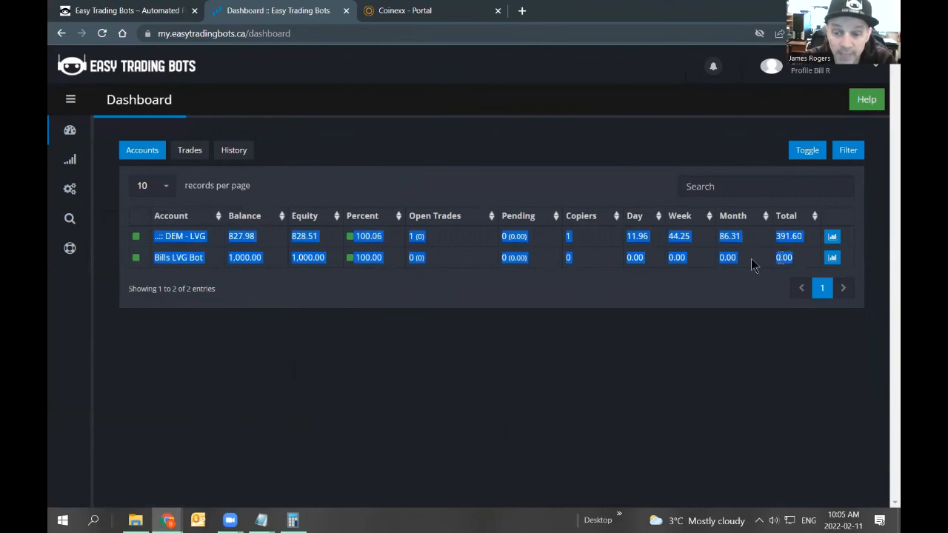
pyautogui.click(466, 343)
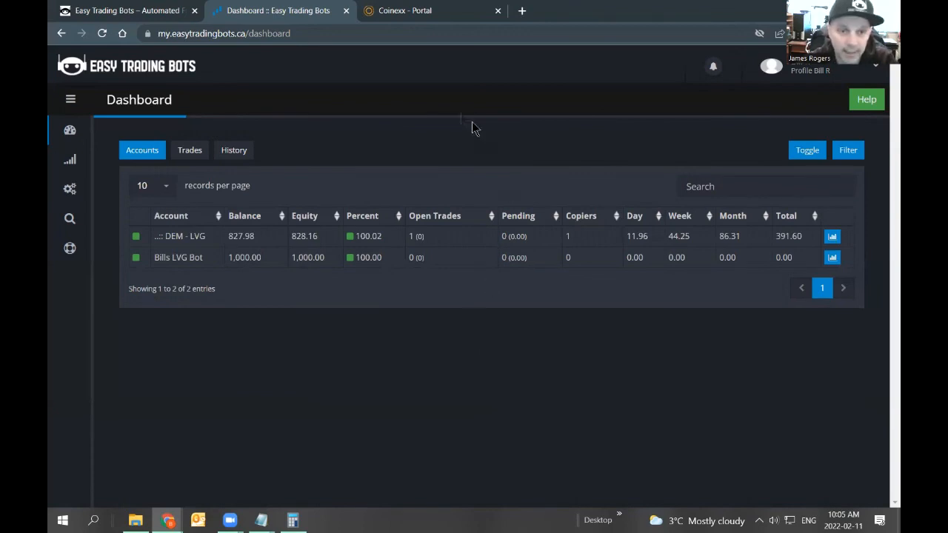
pyautogui.moveTo(228, 257); pyautogui.dragTo(273, 261)
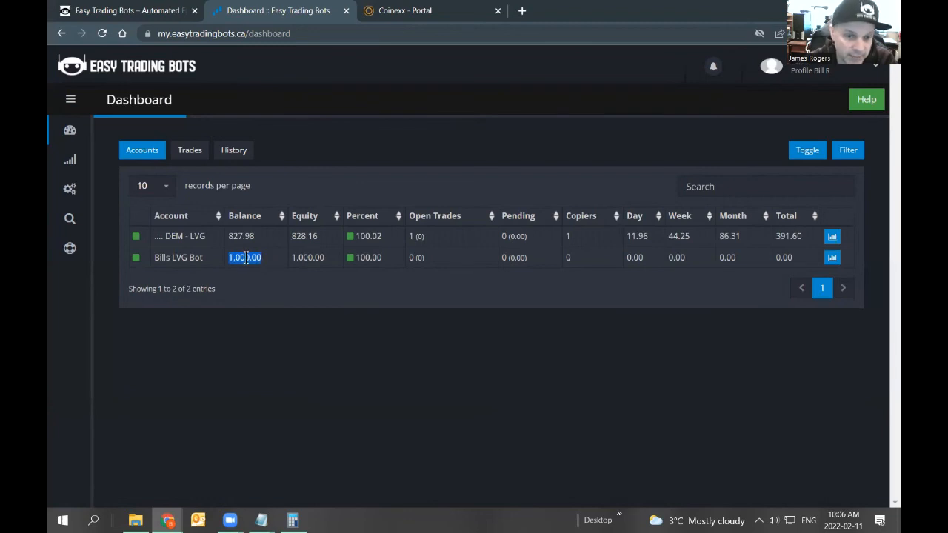
pyautogui.moveTo(430, 259); pyautogui.dragTo(402, 260)
pyautogui.click(403, 260)
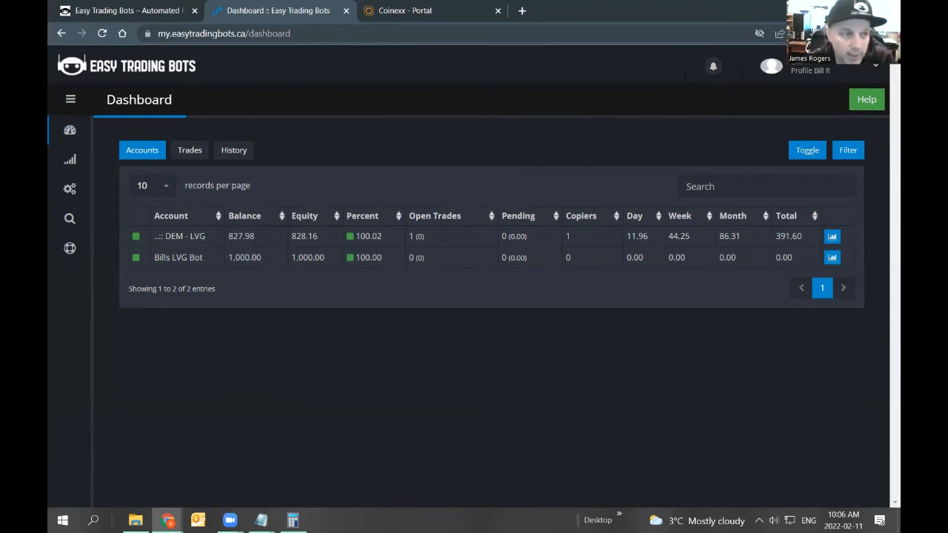
pyautogui.hotkey('alt', 'Tab')
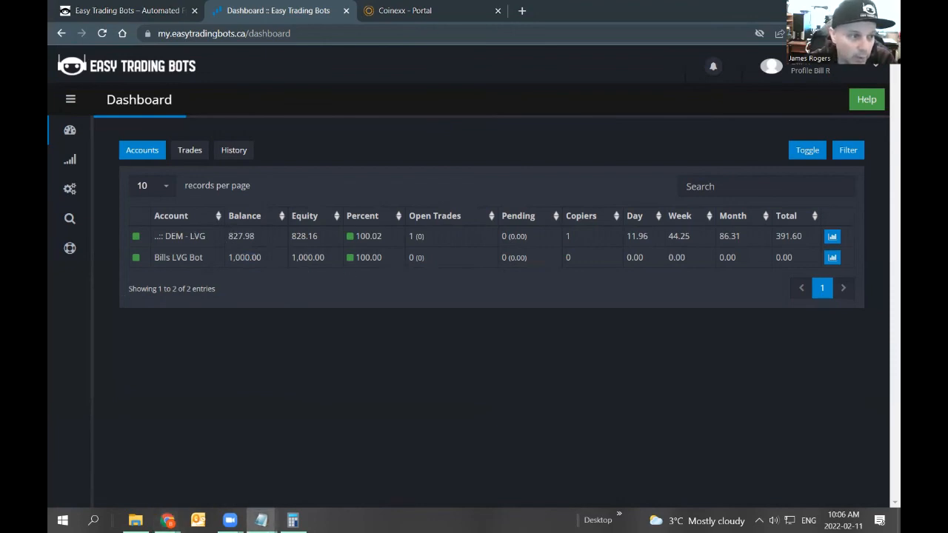